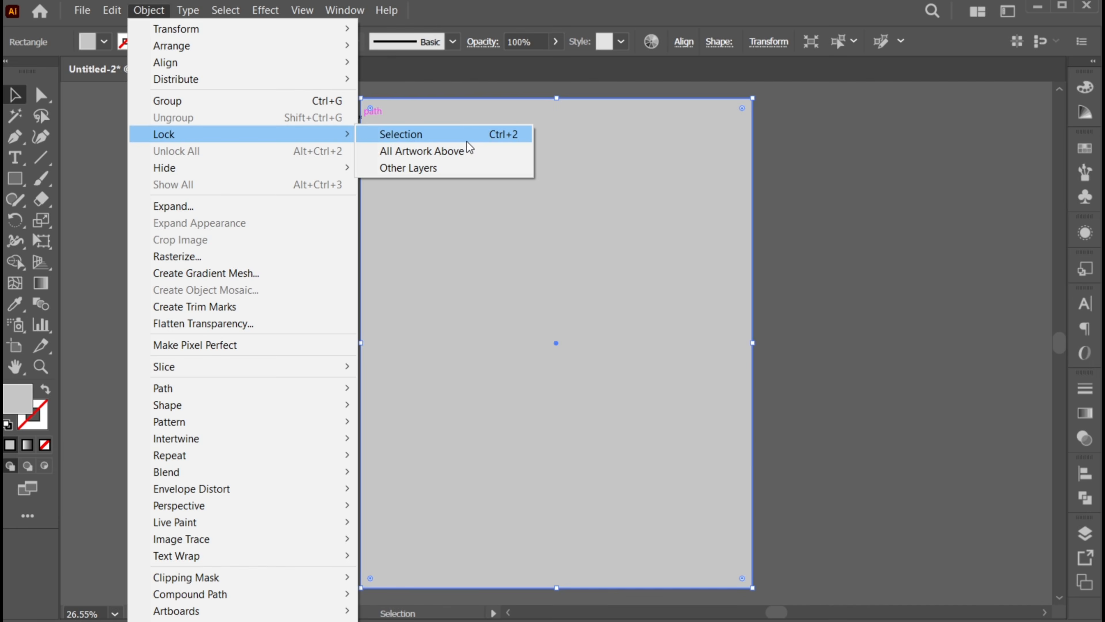
Lock the grey background rectangle and fit the artboard in the window
click(467, 141)
key(ctrl+0)
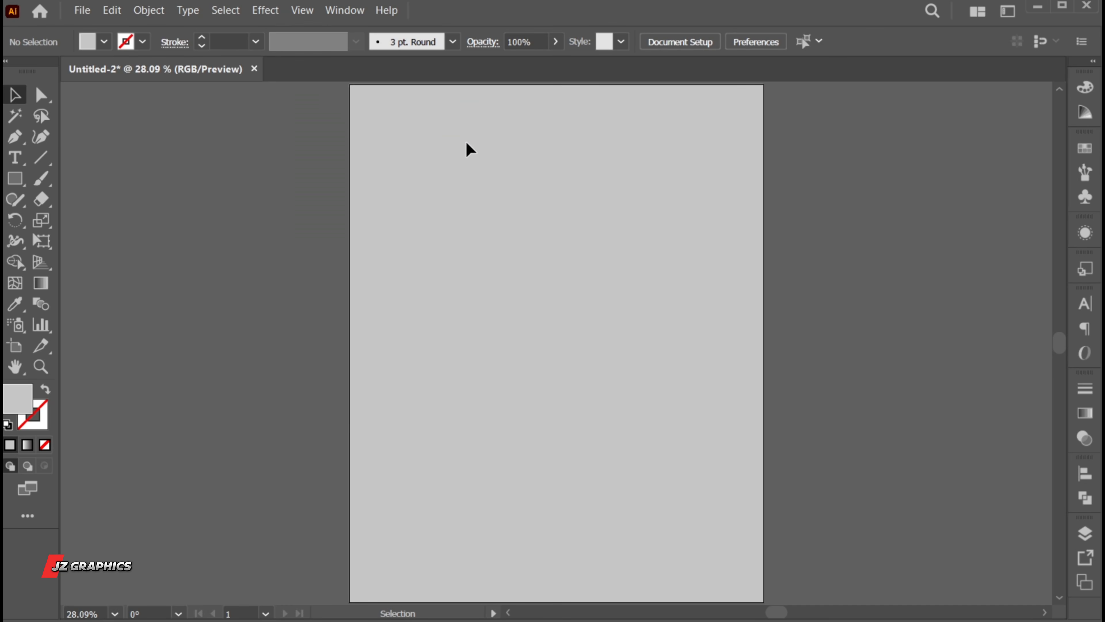
Add the text "floating" at 60 pt in the upper part of the artboard
click(481, 214)
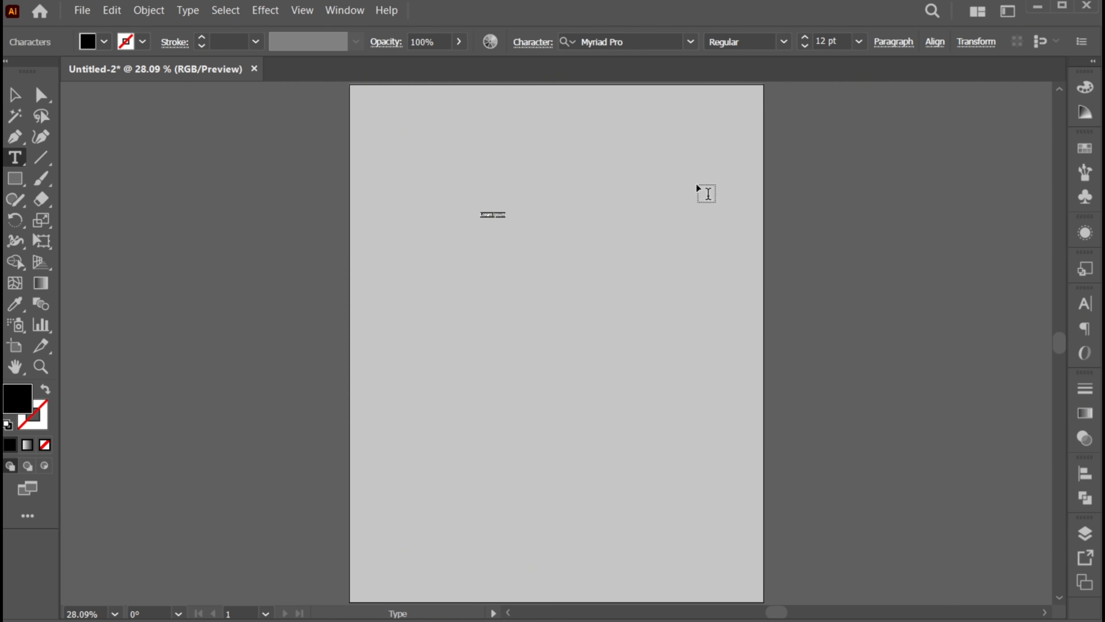
click(858, 41)
click(879, 333)
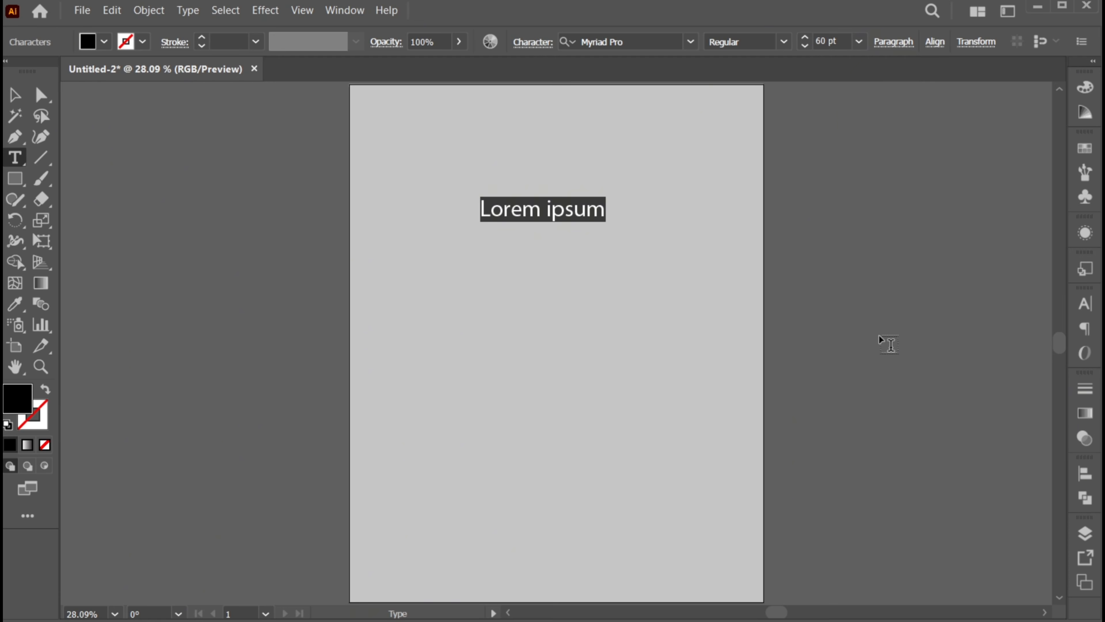
text(floating)
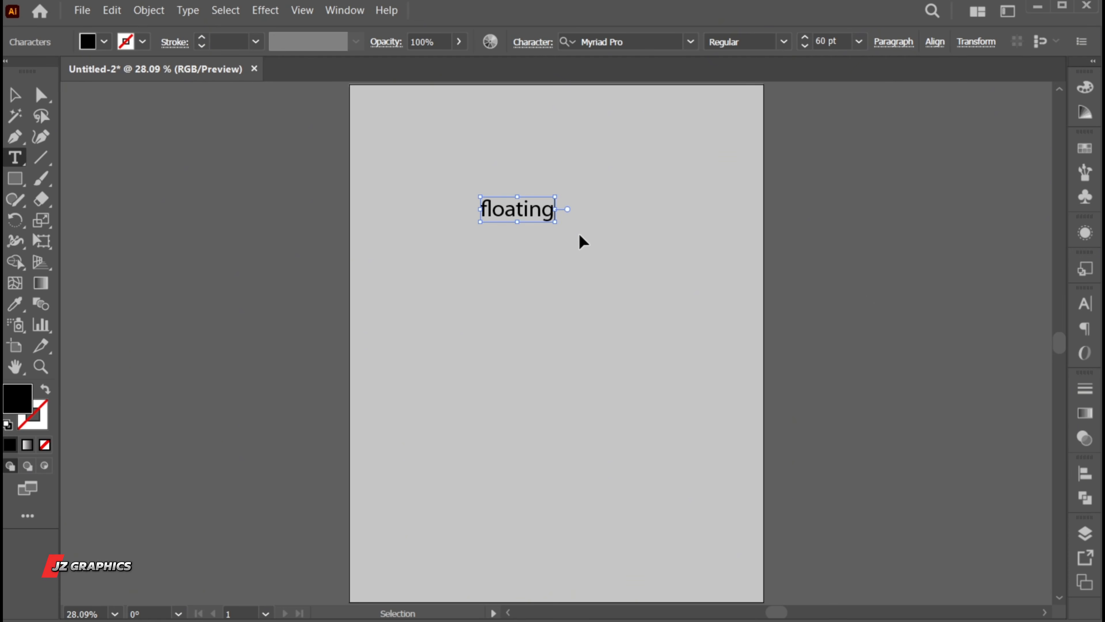
Set the text's font to Gobold Bold, then enlarge it to about 187 pt and position it near the artboard's upper edge
key(ctrl+a)
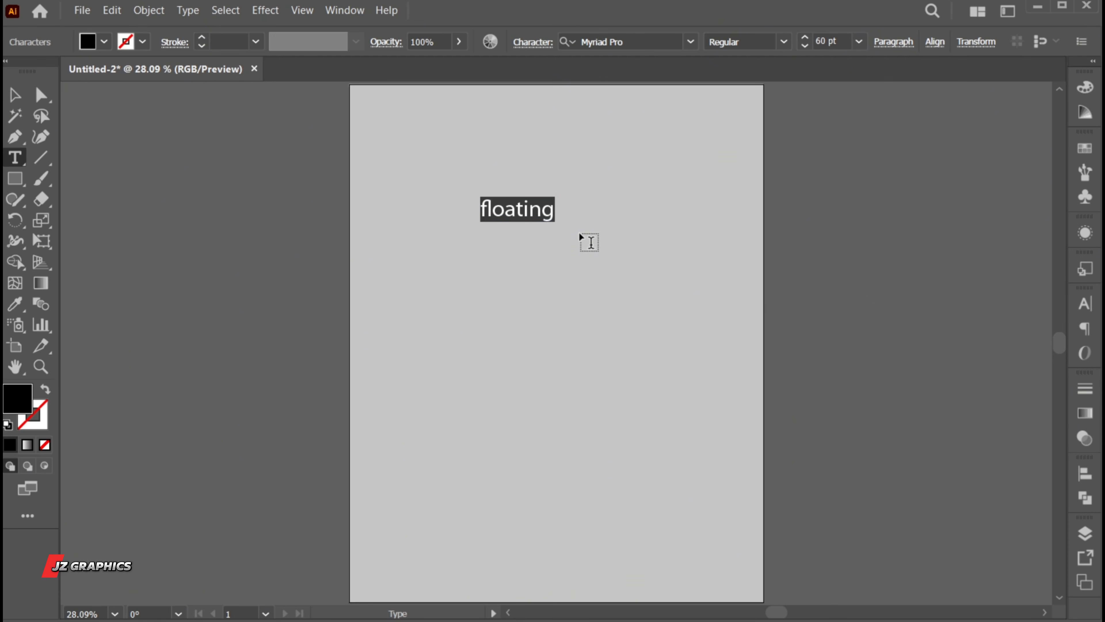
click(640, 42)
text(gobold)
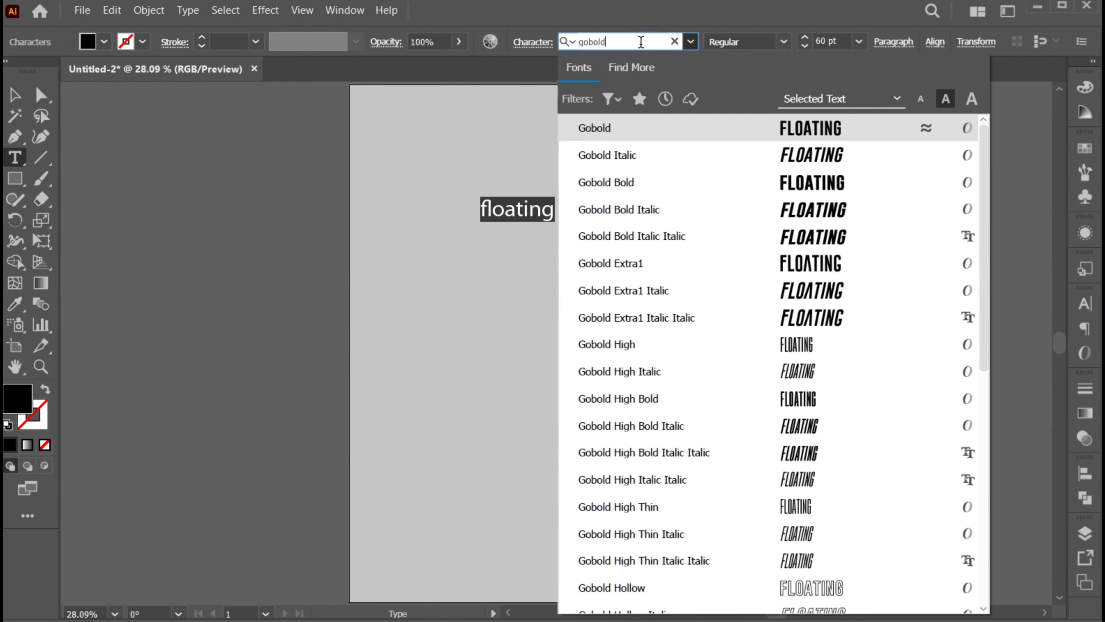
click(652, 186)
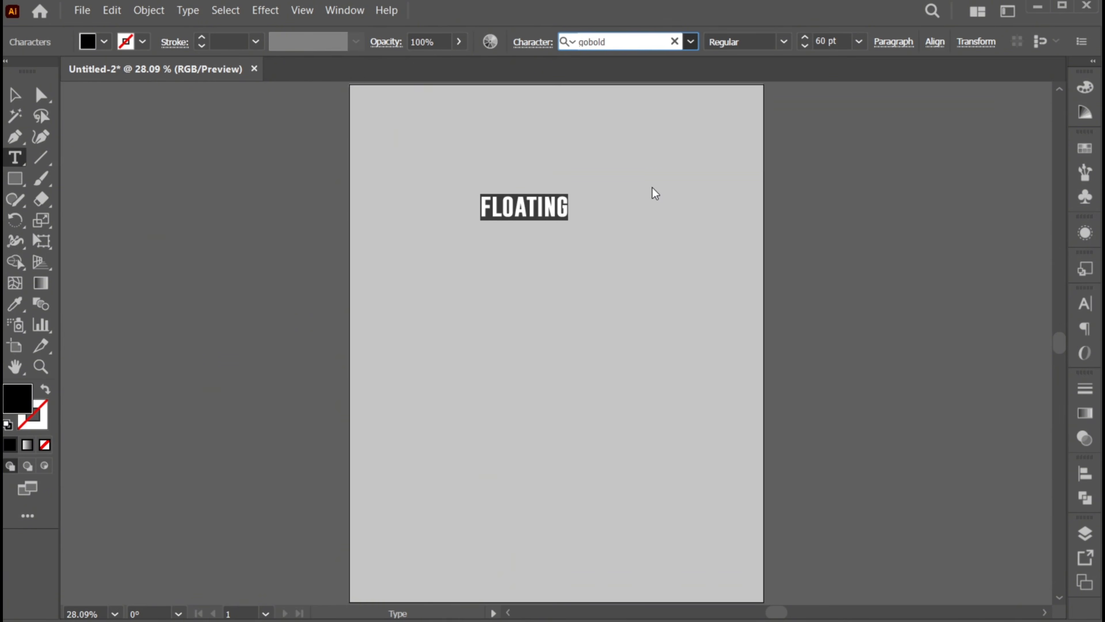
key(Escape)
drag(568, 218, 657, 227)
drag(647, 220, 659, 200)
Set the tracking of the whole word to -50
triple_click(659, 200)
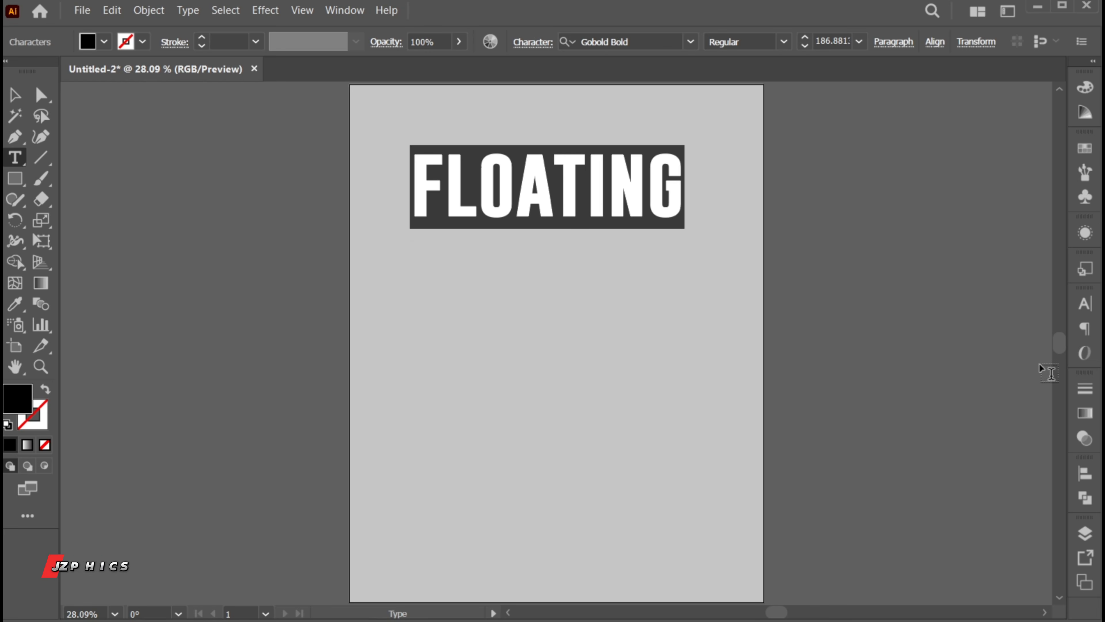
click(1091, 309)
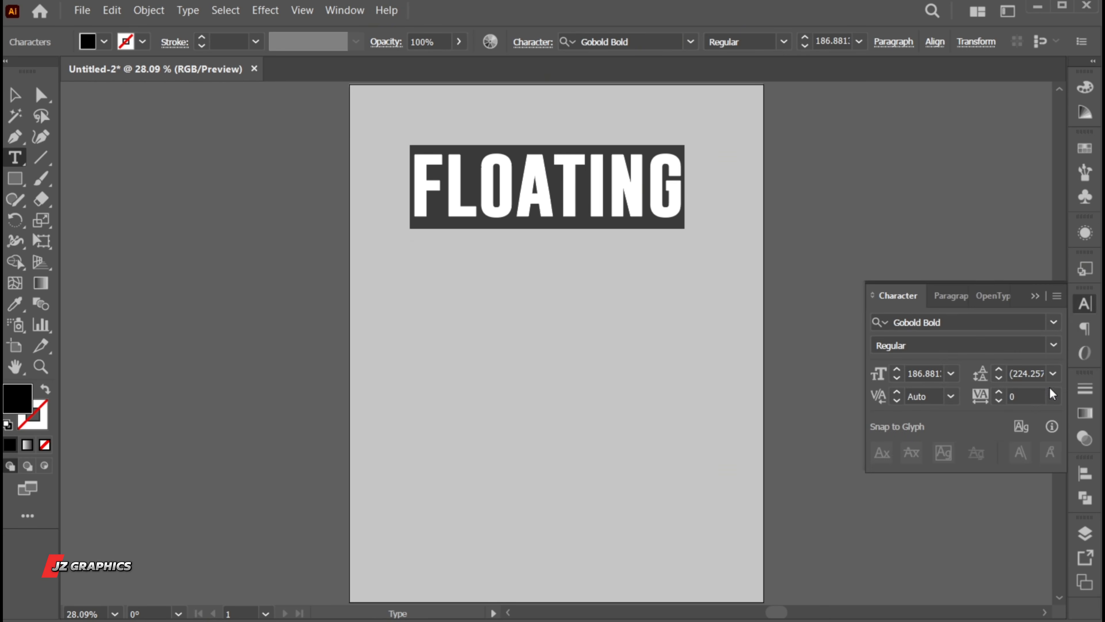
click(1031, 395)
key(Down)
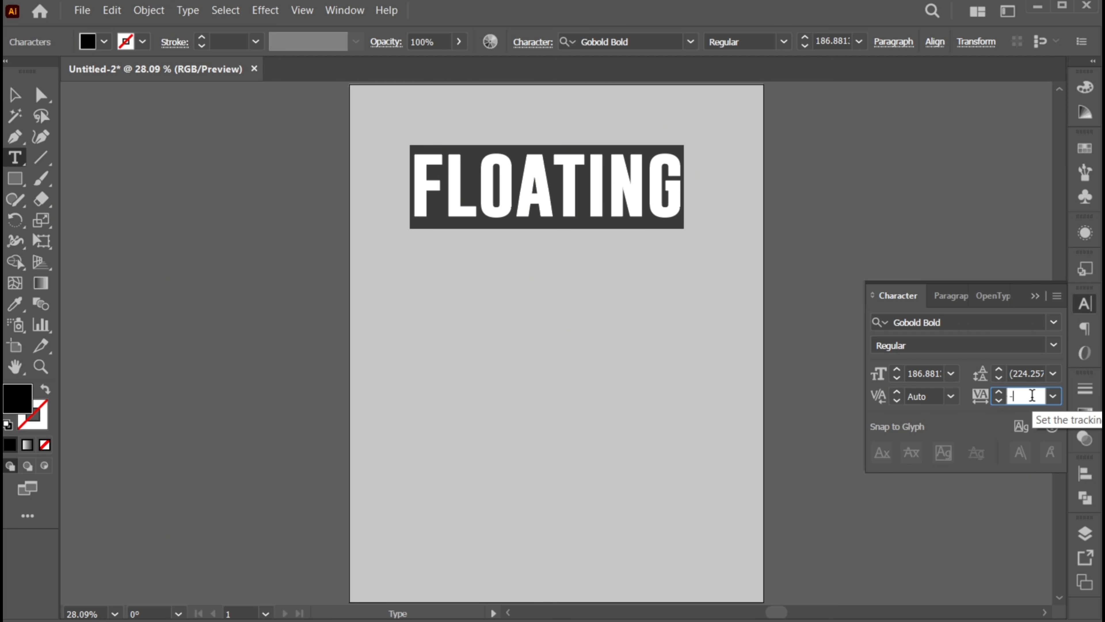
key(Return)
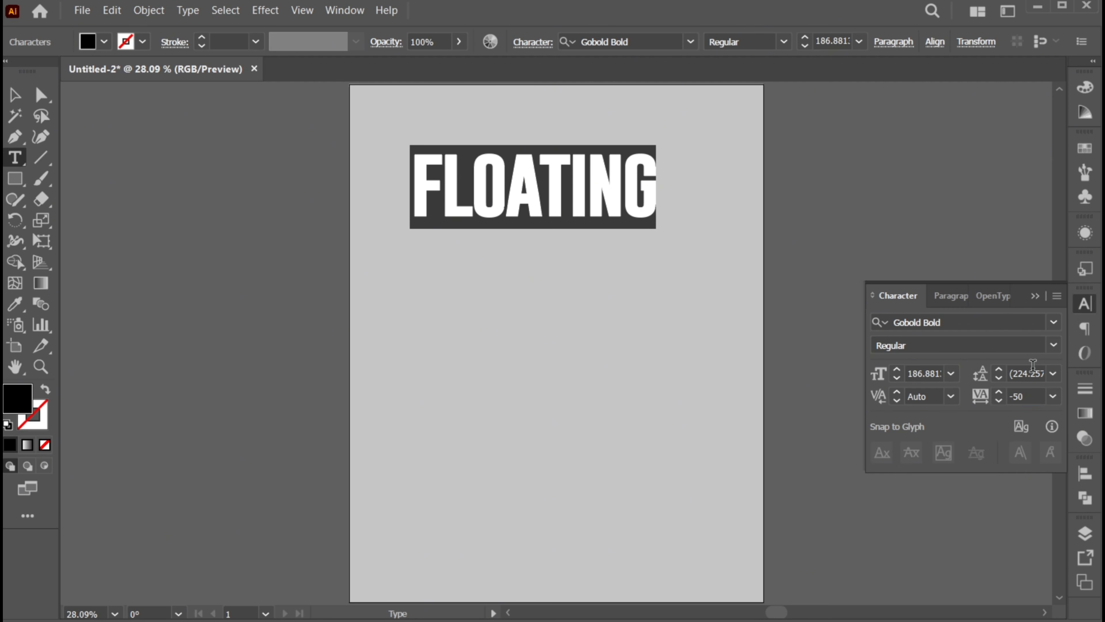
click(1040, 299)
key(Escape)
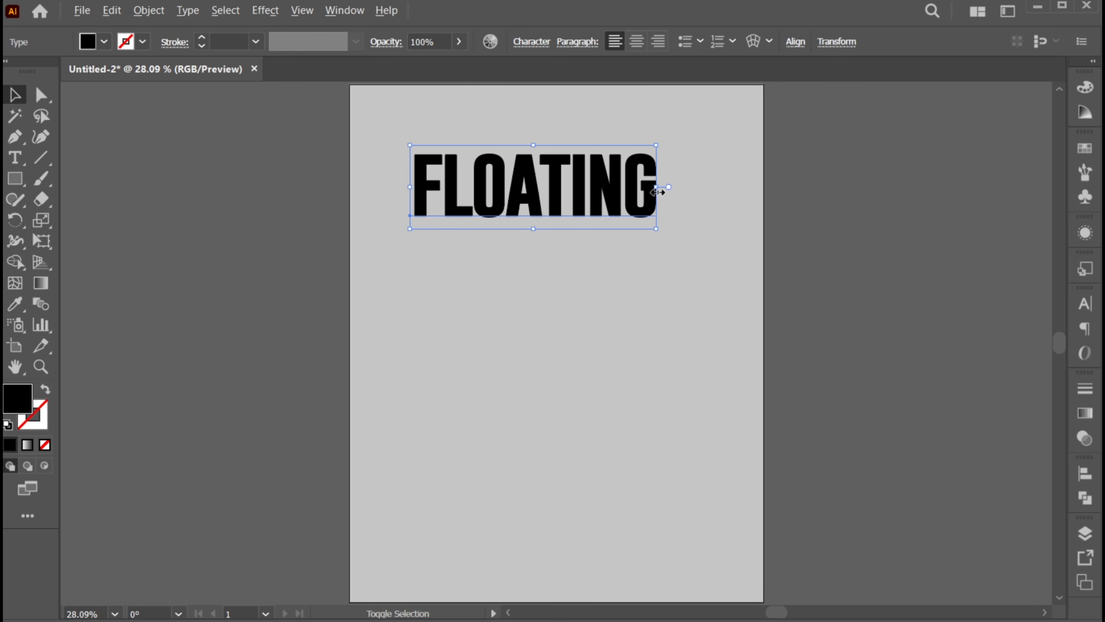
Enlarge the word to span most of the artboard's width and convert it to outlines
drag(659, 191, 706, 192)
drag(679, 233, 707, 215)
right_click(588, 160)
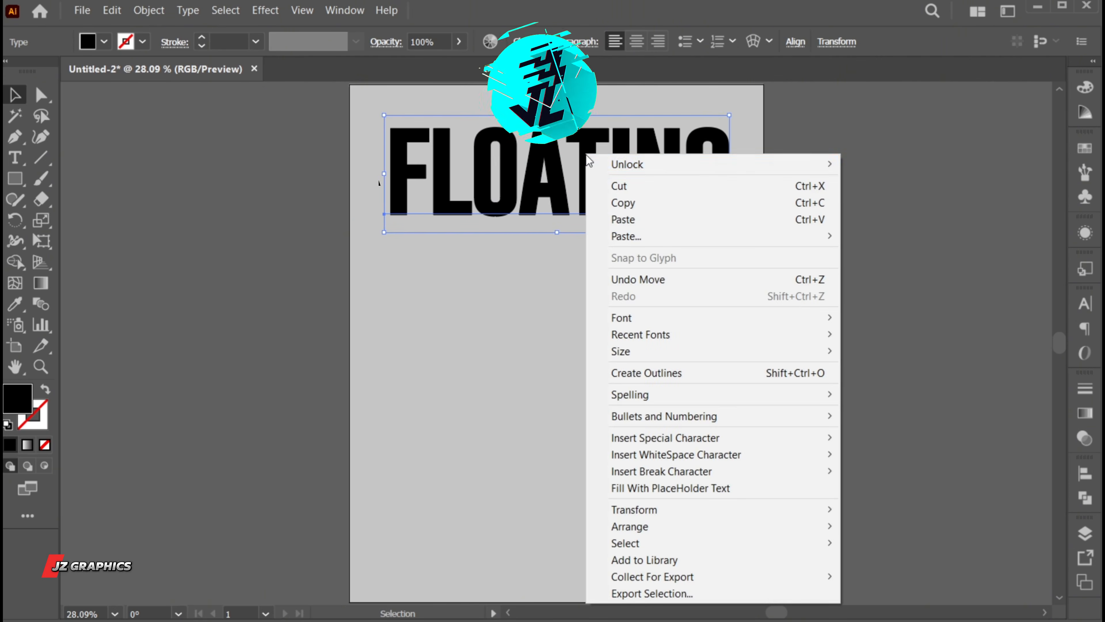
click(698, 373)
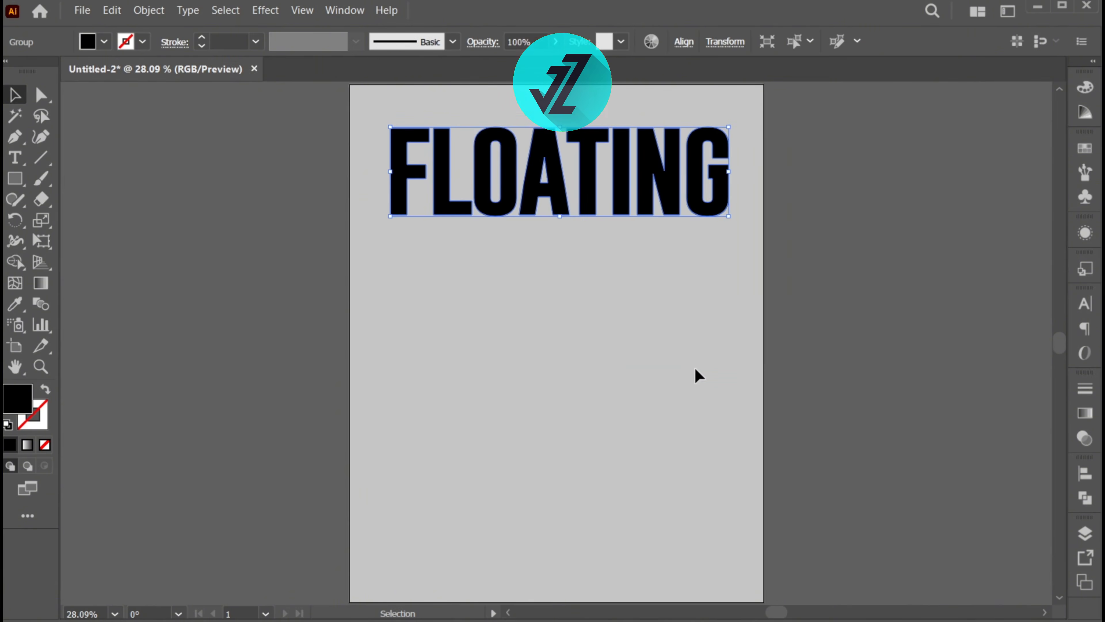
Center the outlined word horizontally on the artboard
click(683, 41)
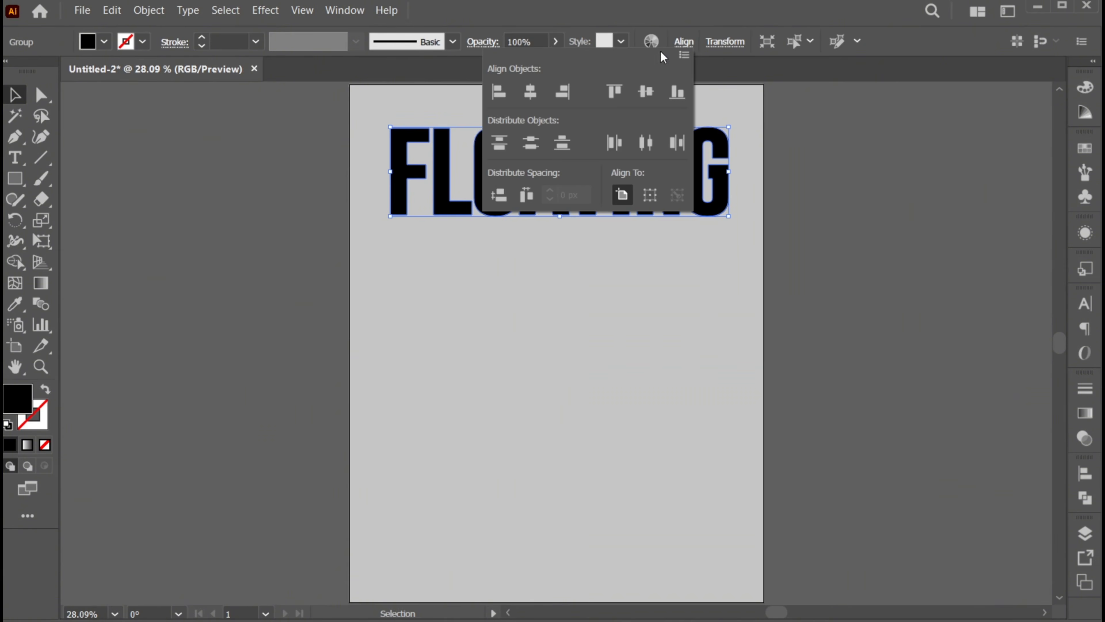
click(538, 92)
click(684, 42)
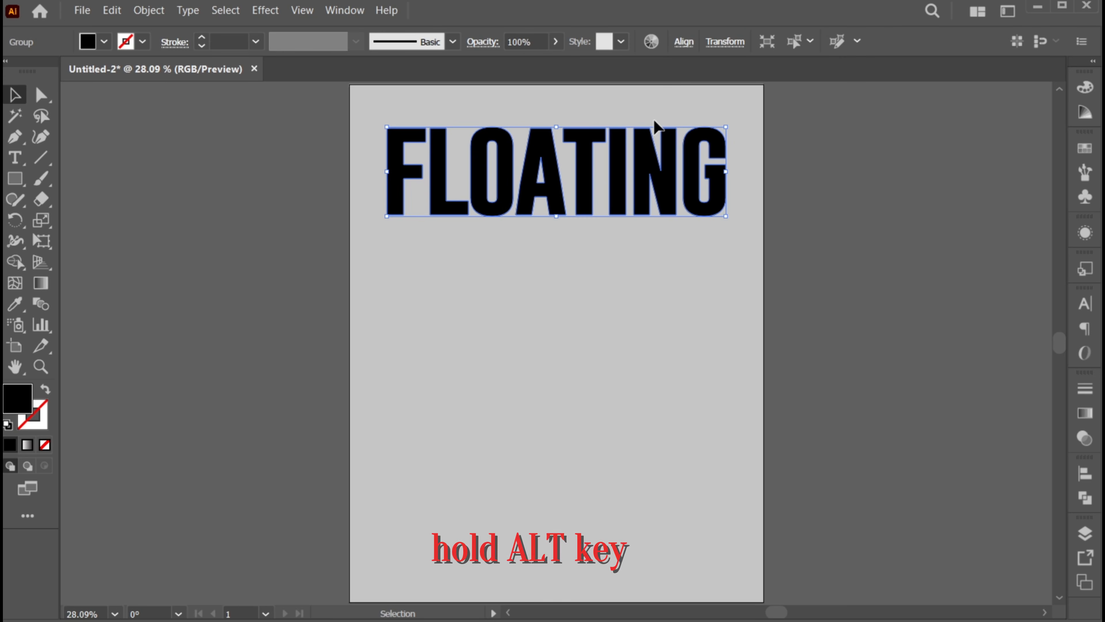
Duplicate the word straight down four times at equal spacing, making a stack of five rows
drag(646, 173, 645, 266)
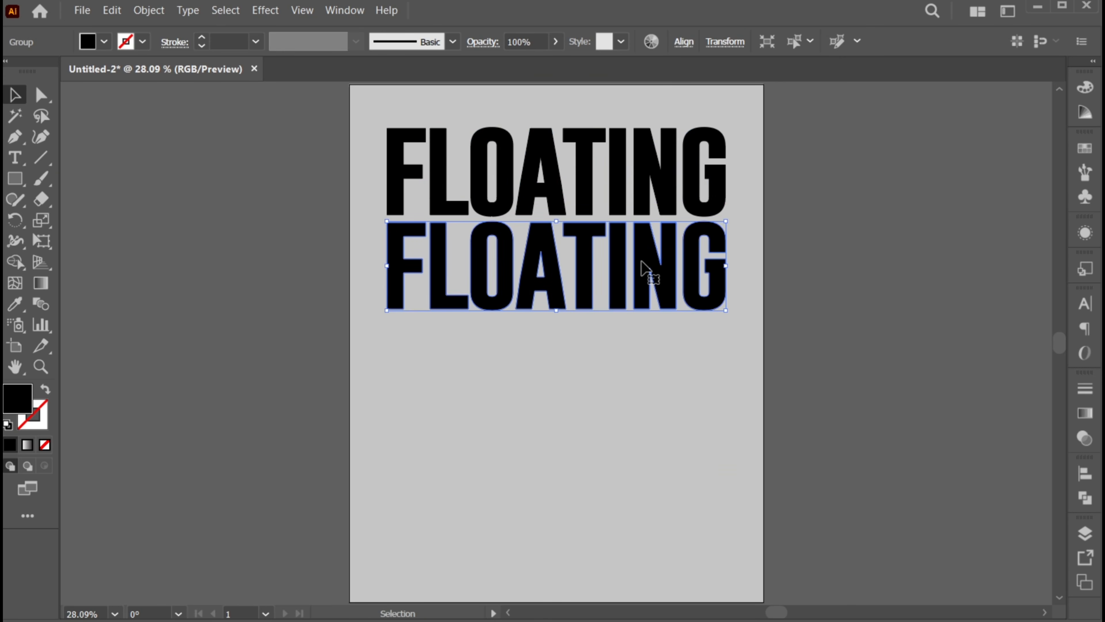
key(ctrl+d)
key(ctrl+d)
key(ctrl+d)
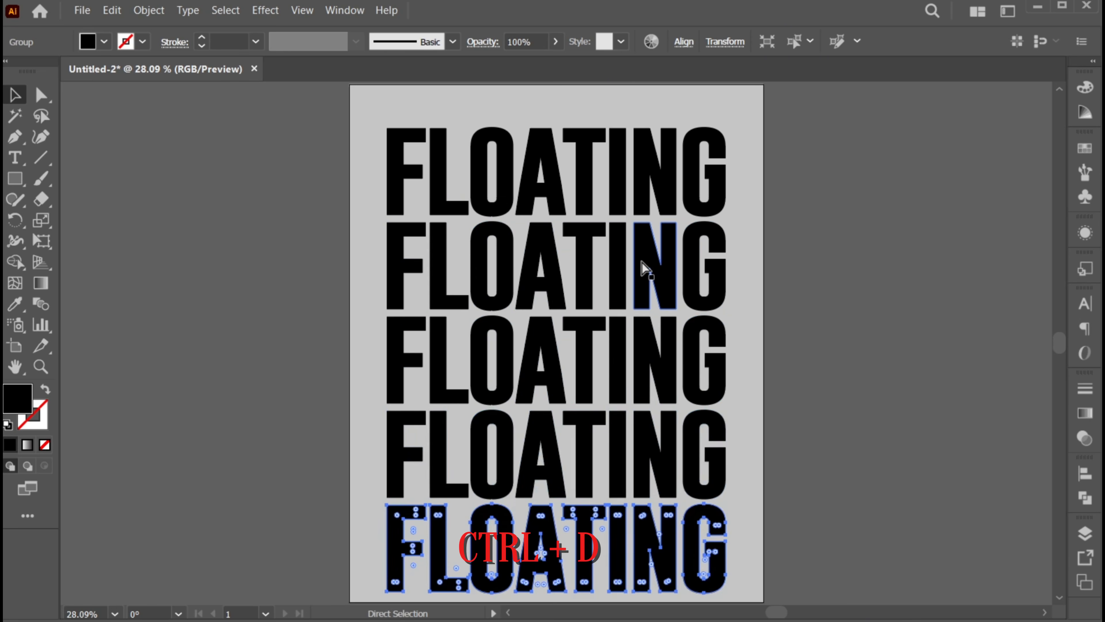
key(v)
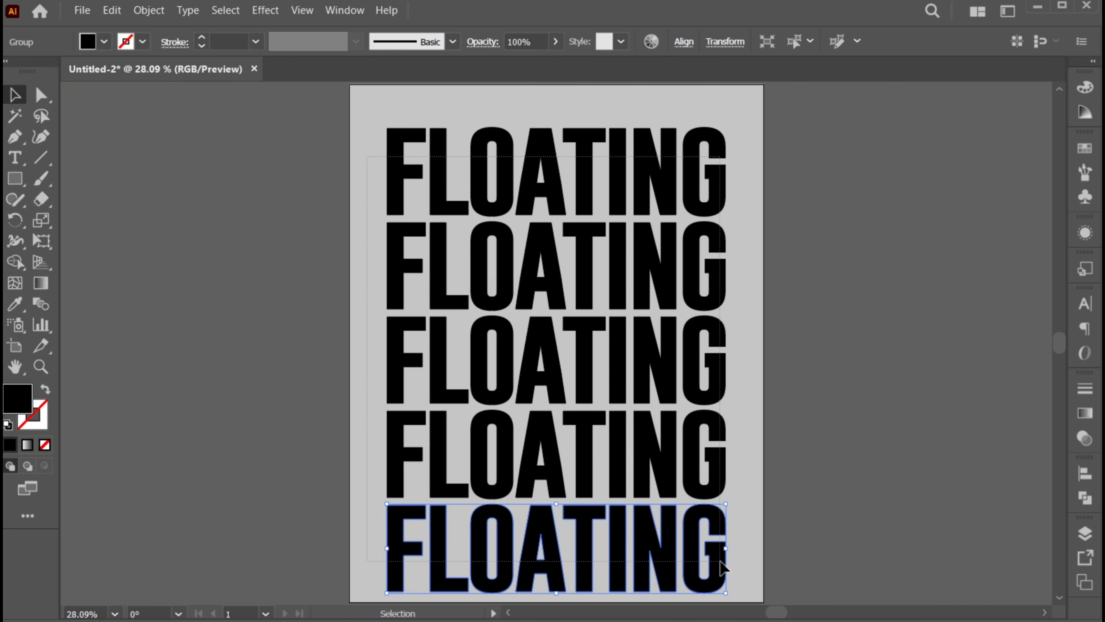
Scale the whole stack of words down within the artboard, widen it slightly and nudge its position
key(ctrl+a)
drag(725, 592, 685, 539)
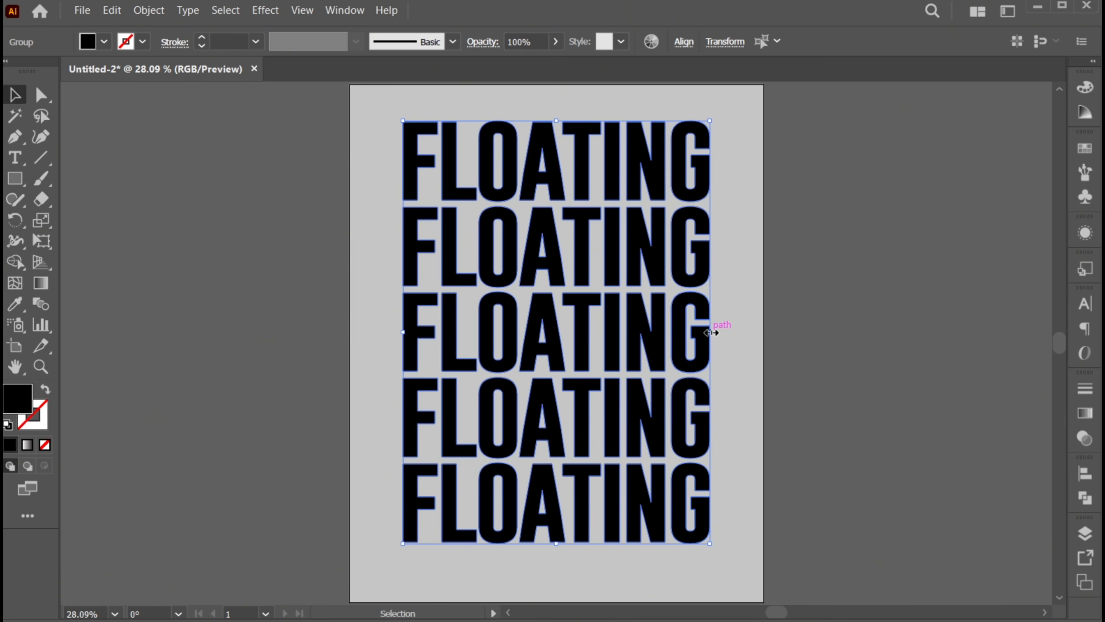
mouse_move(711, 332)
mouse_down()
mouse_move(735, 332)
mouse_move(720, 333)
mouse_up()
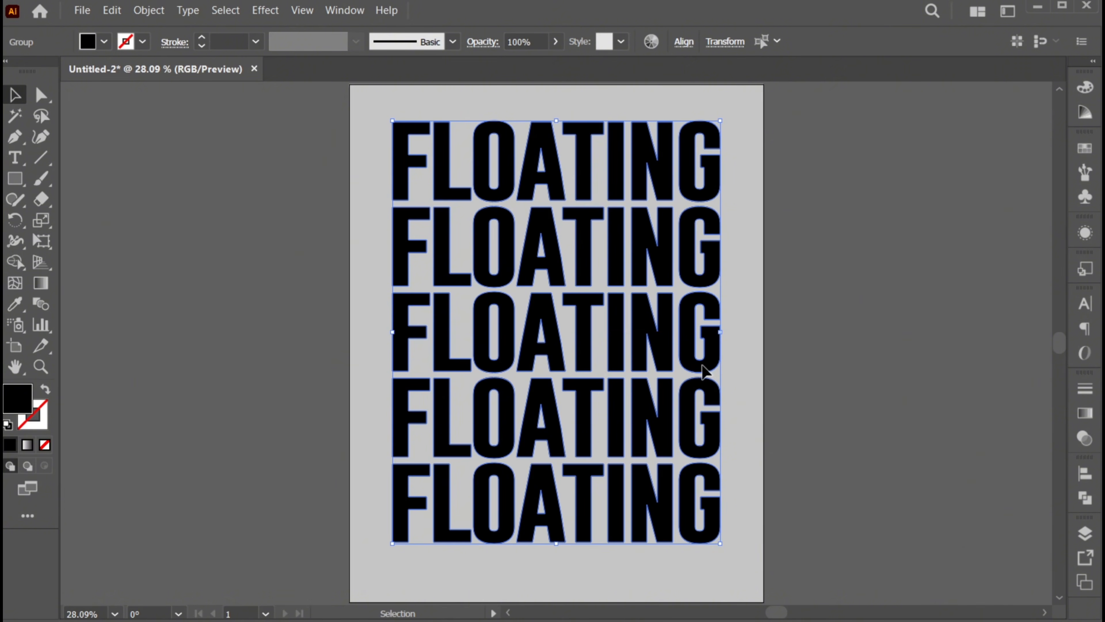
drag(705, 371, 708, 373)
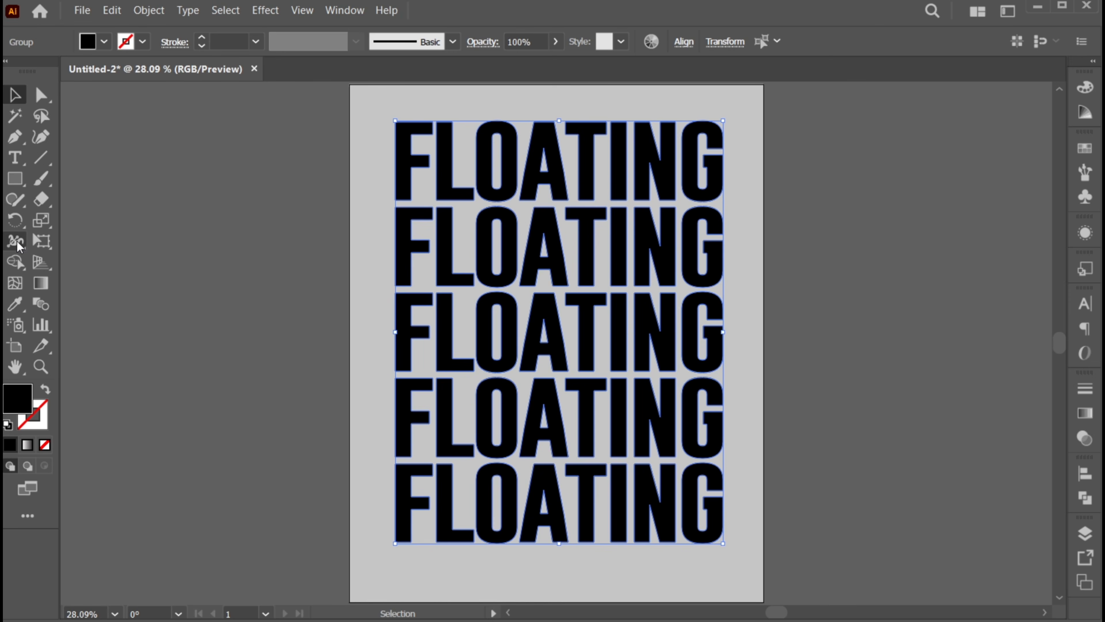
Set up the Warp tool with 90% intensity, keeping detail at 2 and simplify at 50
click(19, 247)
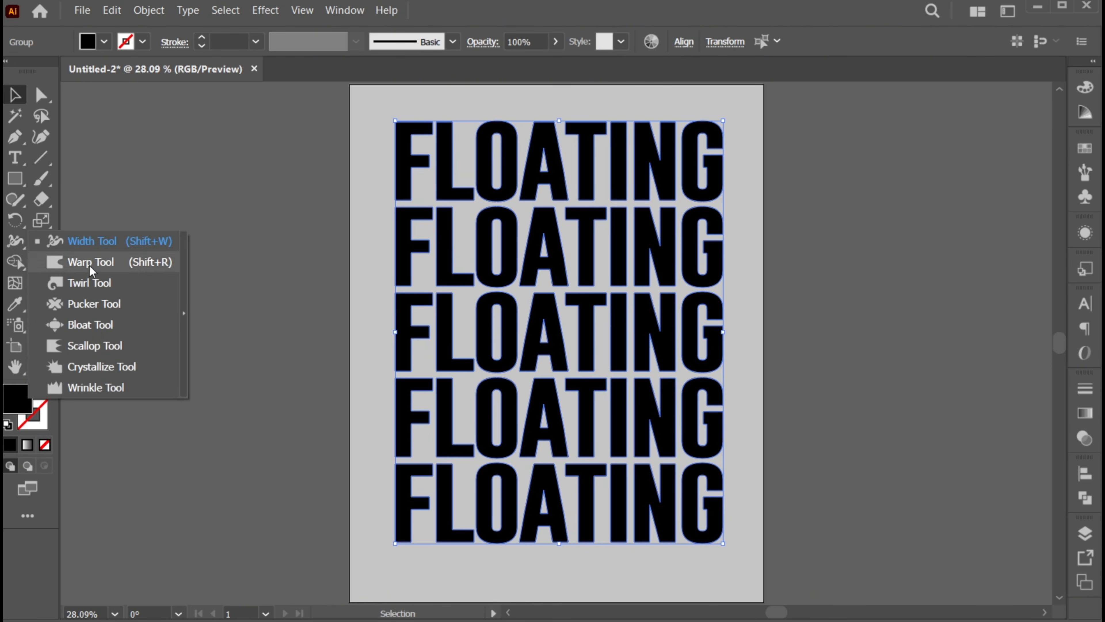
click(91, 263)
double_click(16, 243)
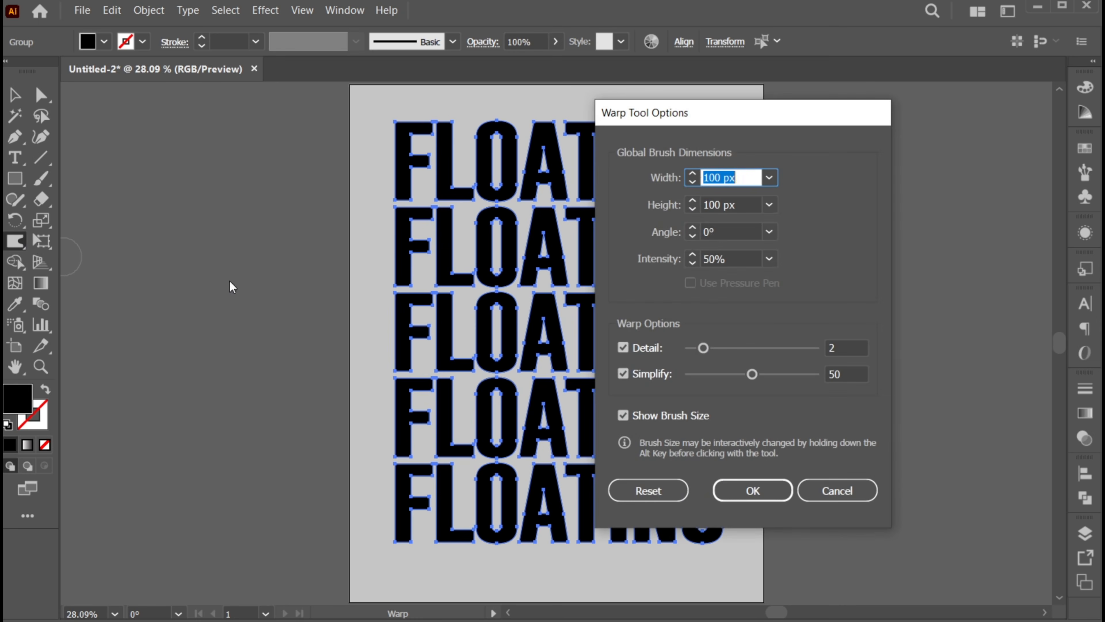
click(768, 262)
click(796, 444)
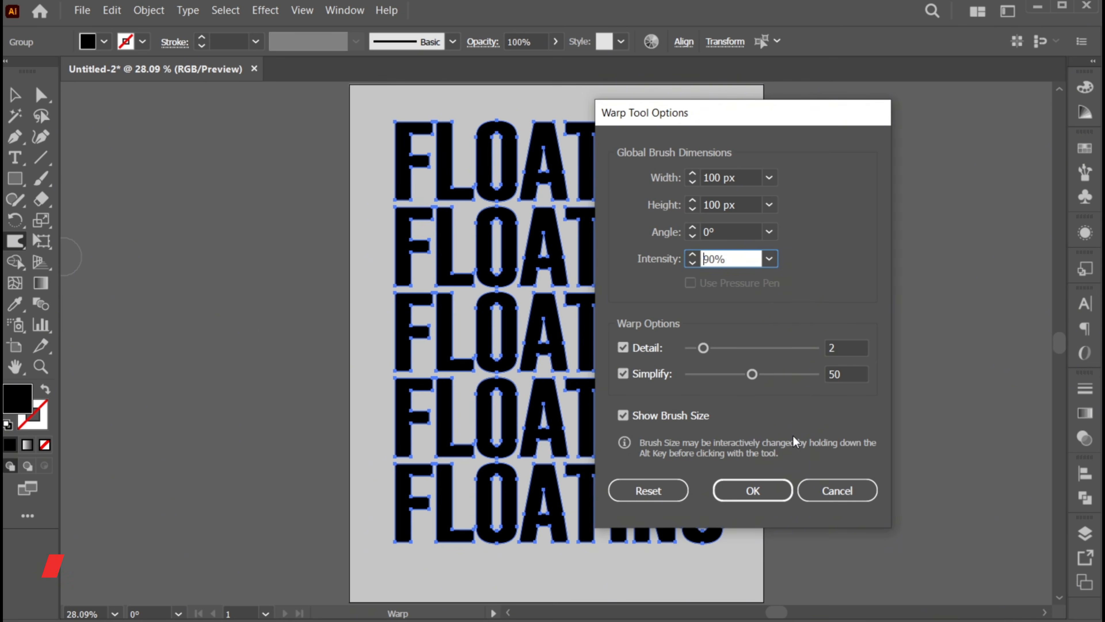
click(852, 373)
click(844, 348)
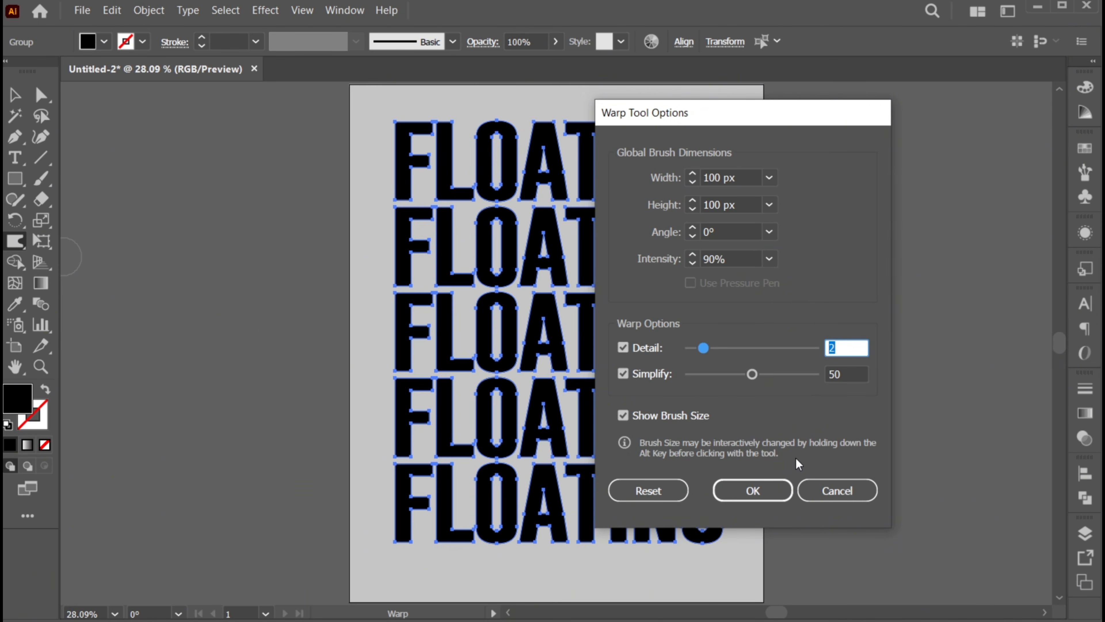
click(771, 491)
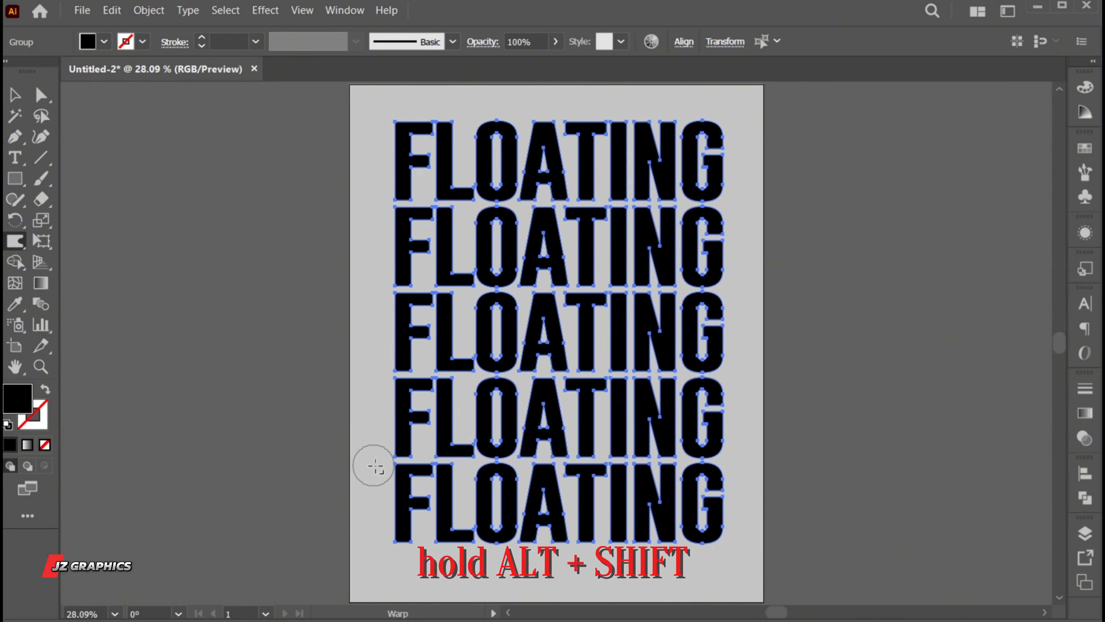
Adjust the warp brush size and warp the letters in one curved stroke from the bottom row's A around to the N in the second row
alt+shift+drag(375, 466, 375, 472)
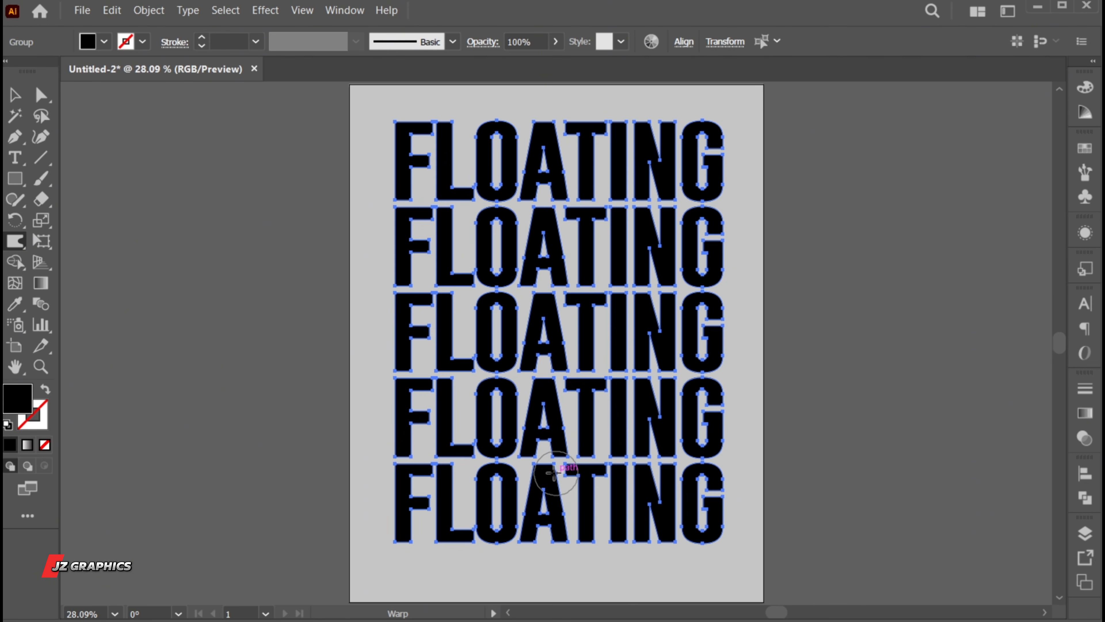
mouse_move(552, 470)
mouse_down()
mouse_move(499, 412)
mouse_move(457, 340)
mouse_move(461, 239)
mouse_move(502, 195)
mouse_move(551, 196)
mouse_move(611, 235)
mouse_move(651, 287)
mouse_up()
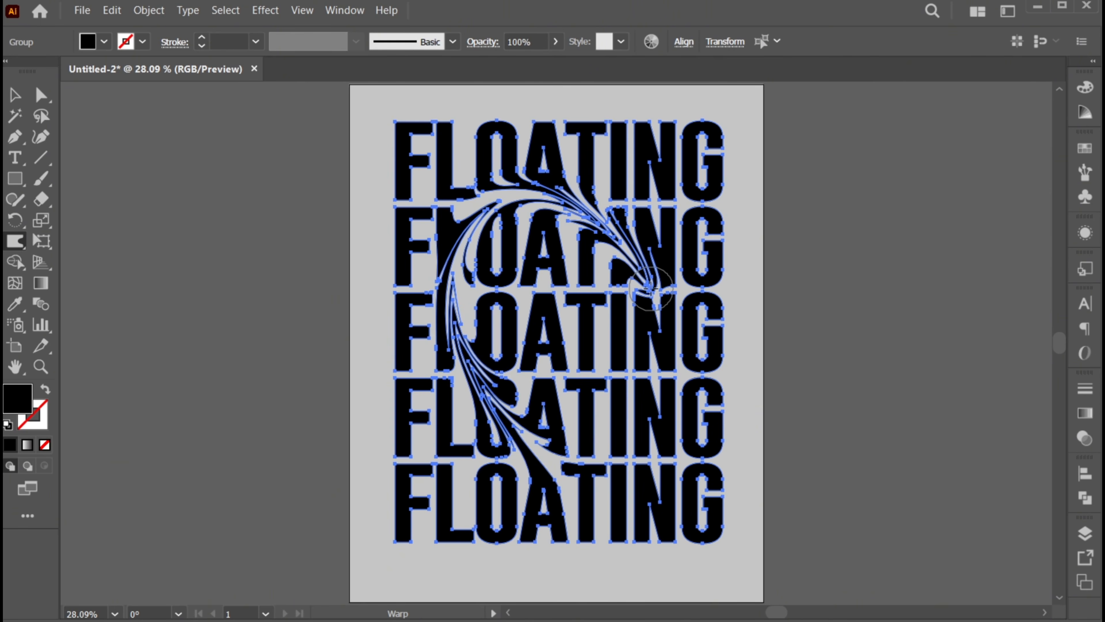
key(v)
click(772, 405)
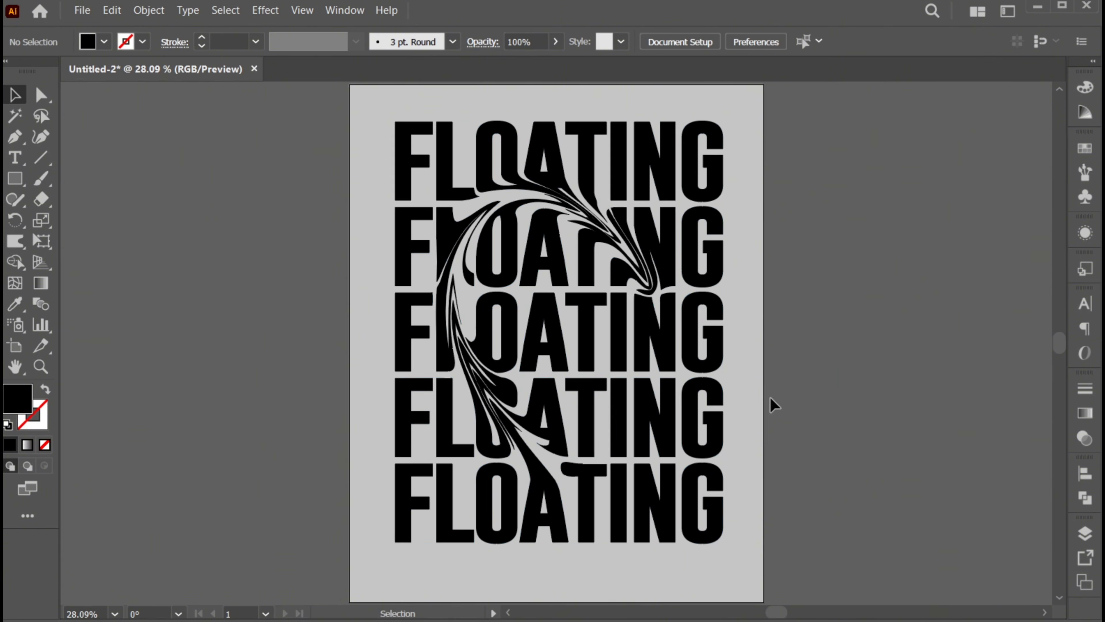
Make a compound path from the warped lettering and deselect it
click(551, 480)
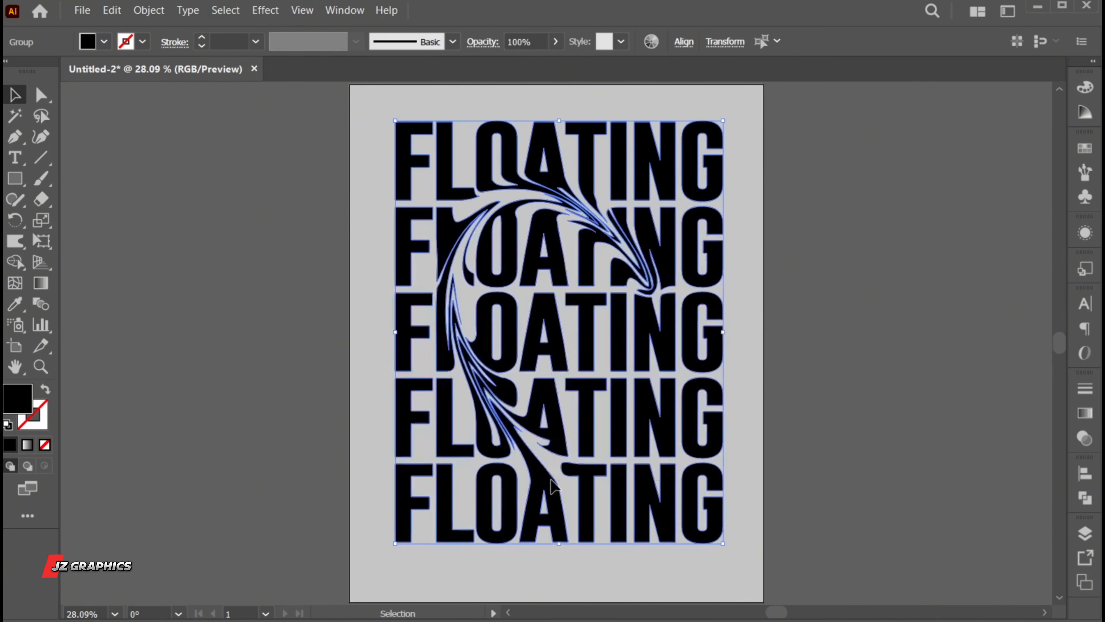
click(148, 10)
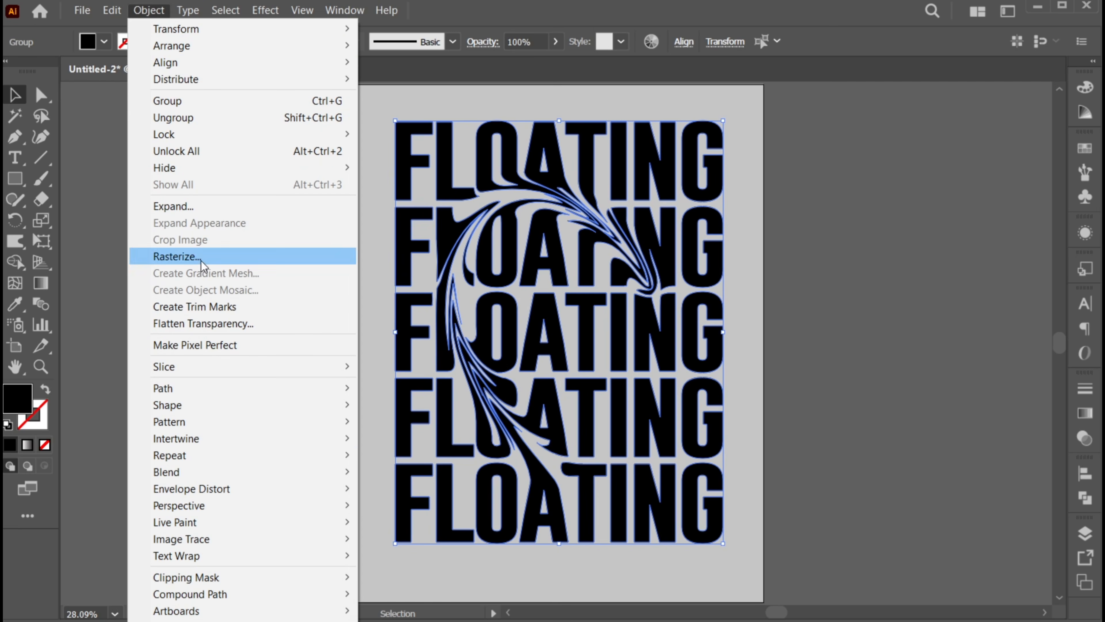
mouse_move(266, 595)
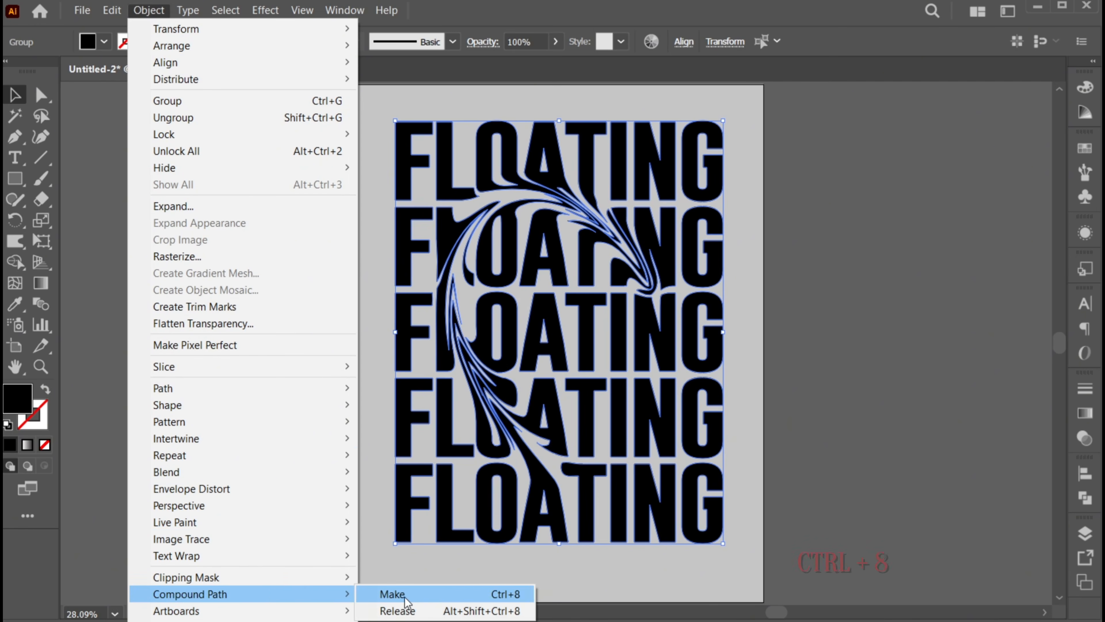
click(392, 594)
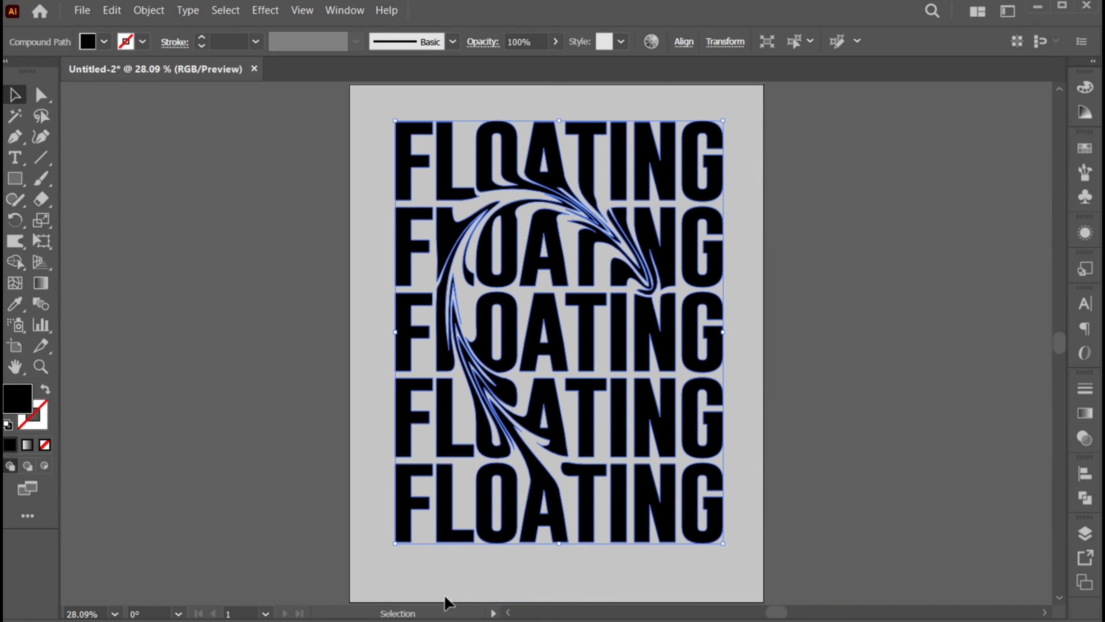
click(443, 593)
Place sea.jpg as a linked image over the lettering, sized to span the height of the five rows
click(82, 10)
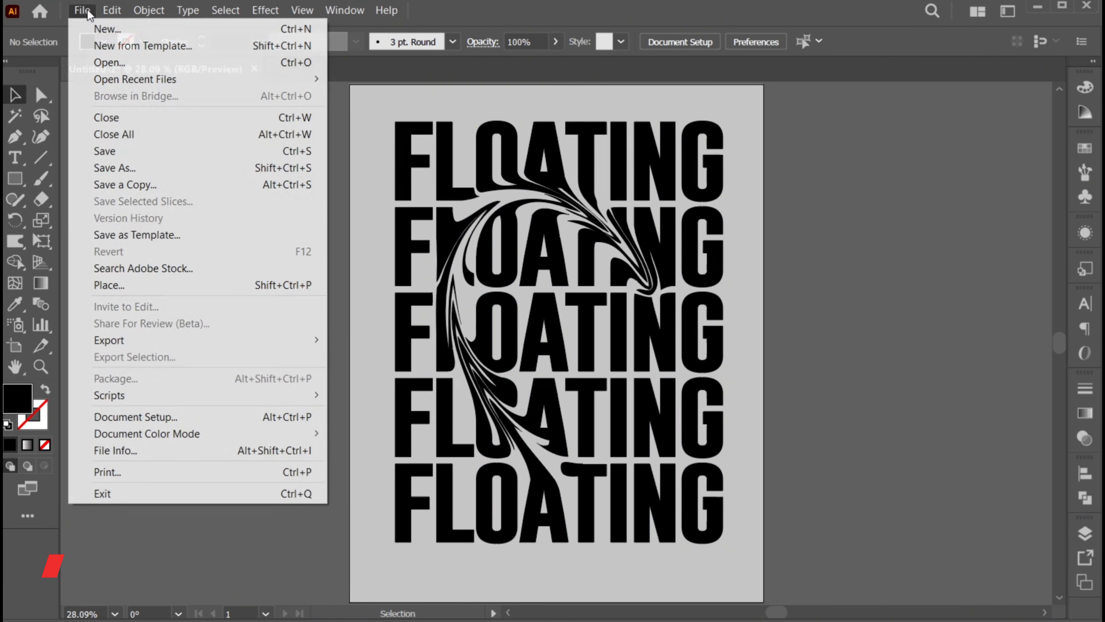
click(156, 285)
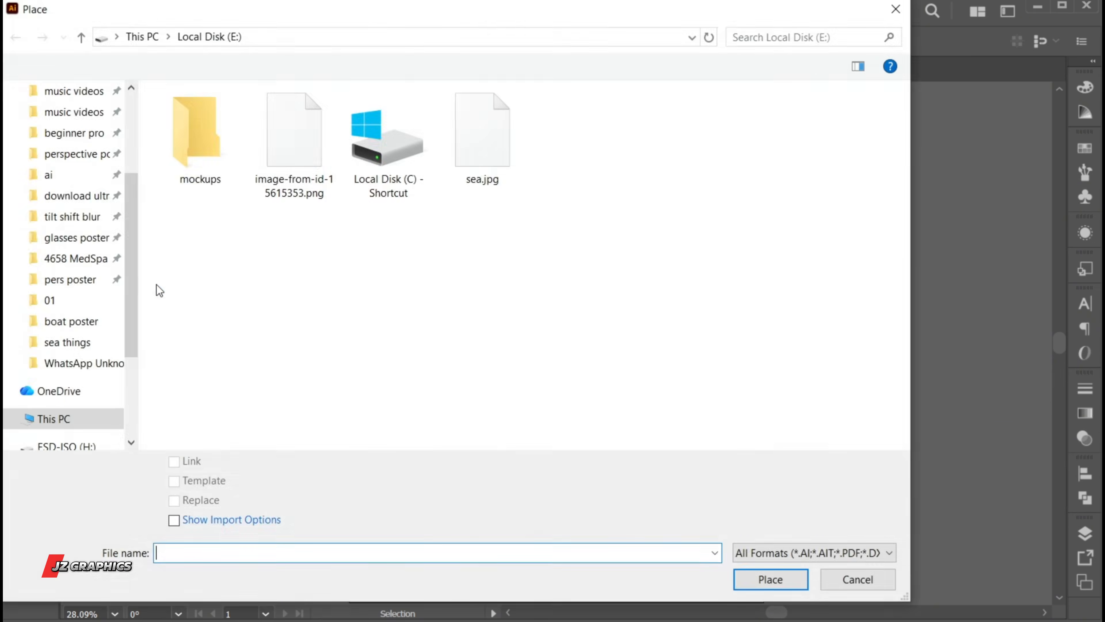
click(473, 172)
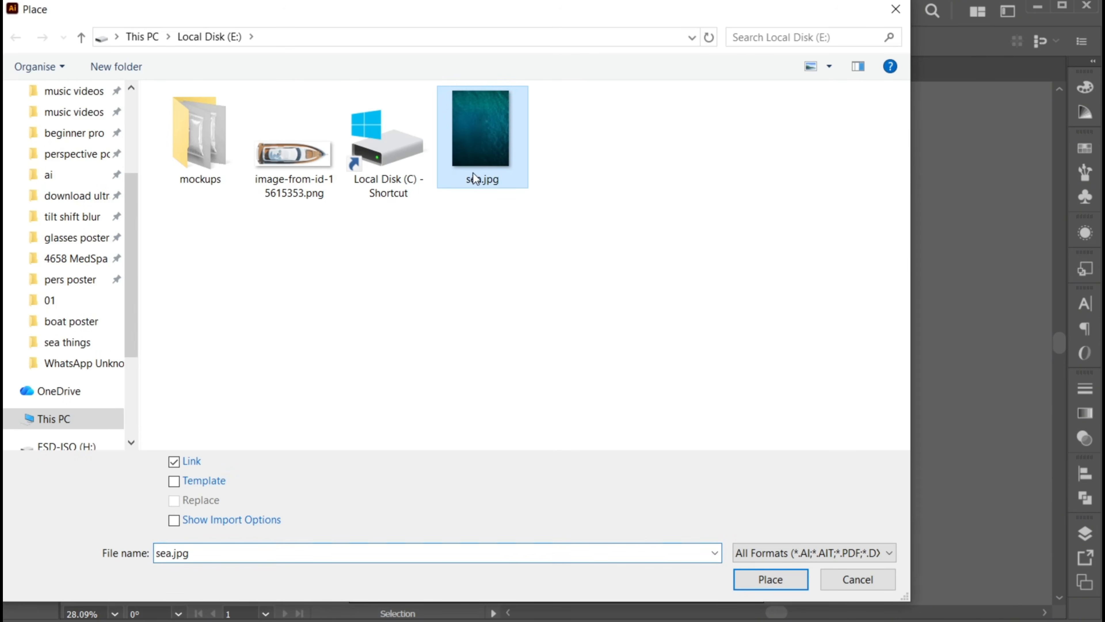
click(767, 581)
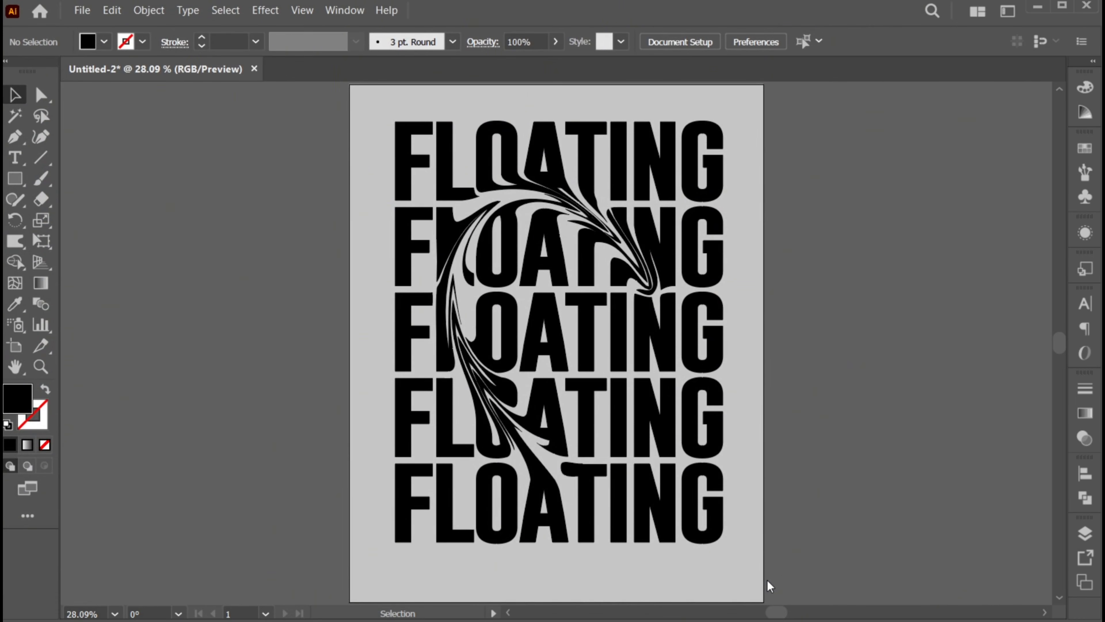
drag(452, 198, 627, 431)
drag(629, 314, 698, 337)
drag(596, 304, 613, 323)
Send the sea image behind the lettering and enlarge it until it extends past all the letters
right_click(450, 166)
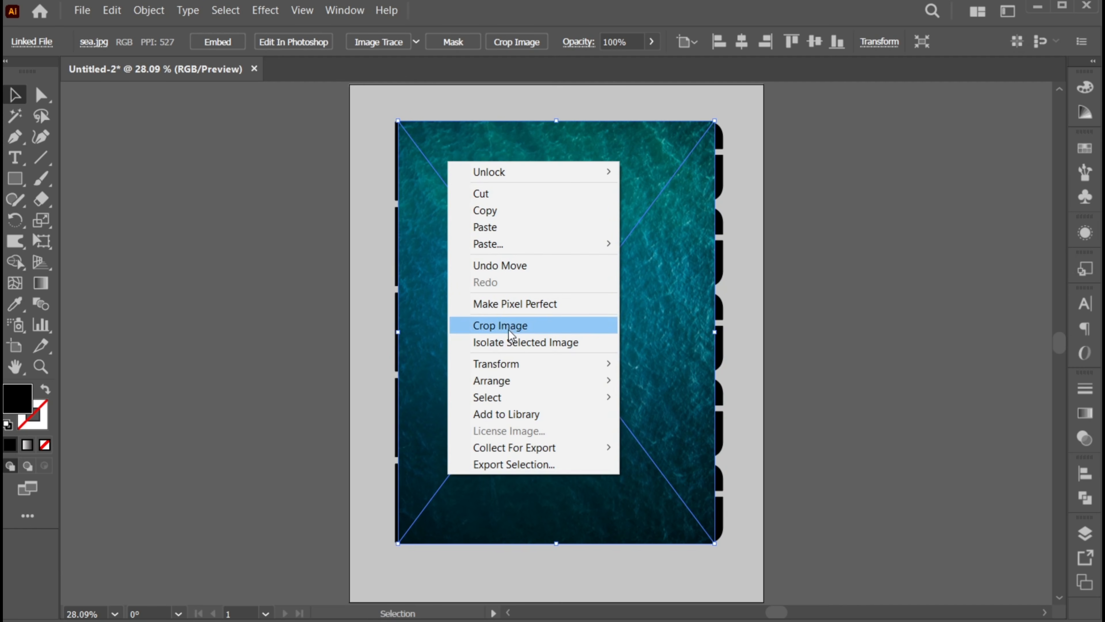
mouse_move(525, 381)
click(687, 415)
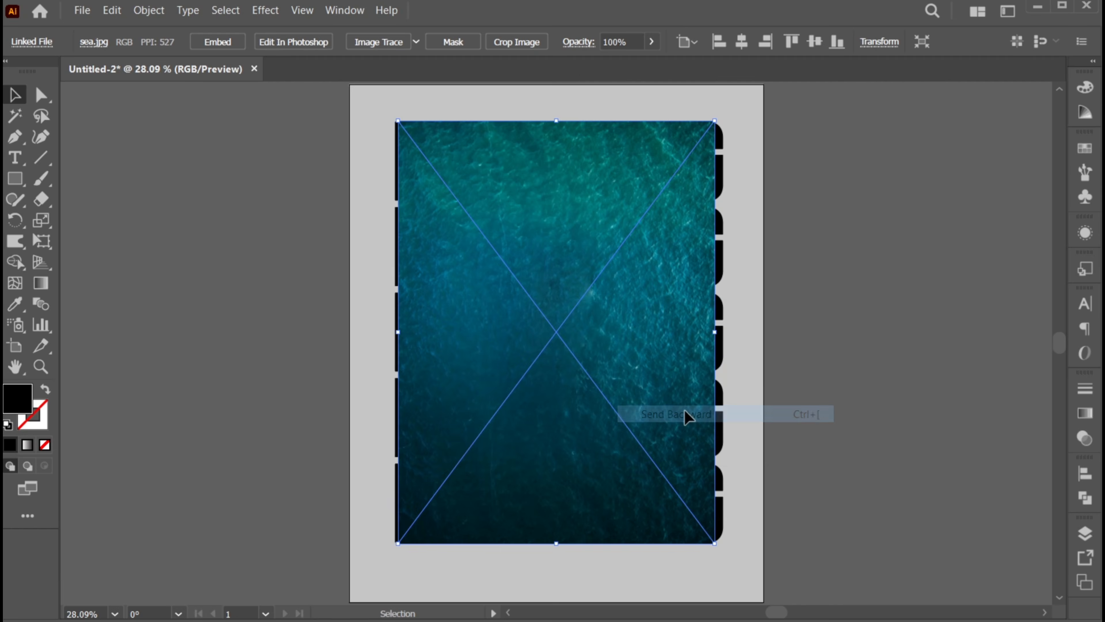
drag(715, 333, 730, 347)
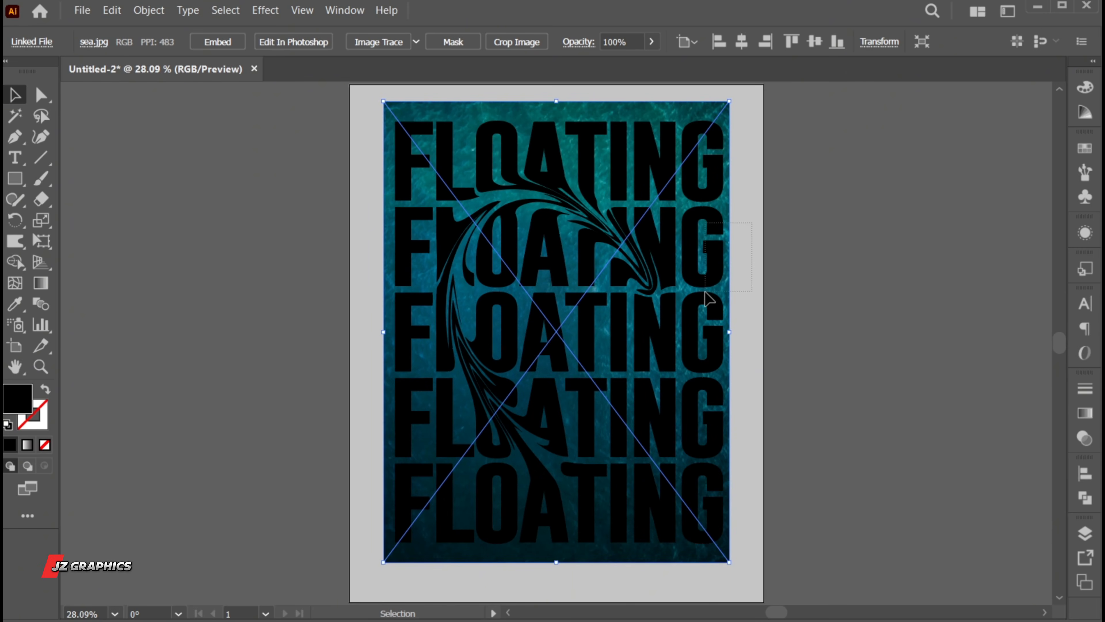
Make a clipping mask from the warped lettering and the sea image, and deselect the result
shift+click(710, 305)
click(148, 10)
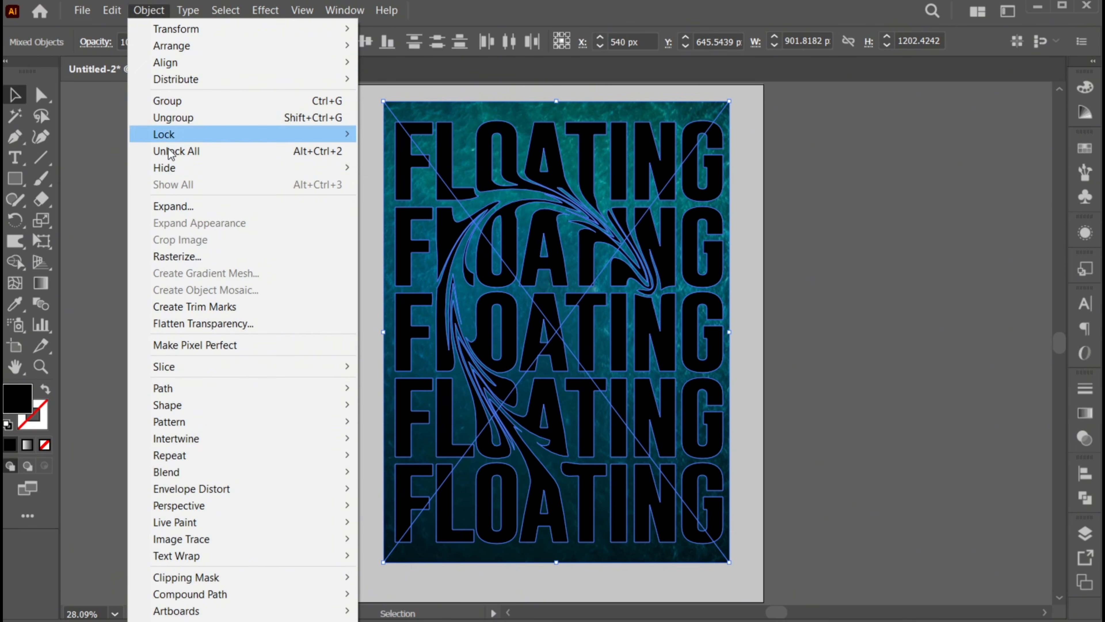
mouse_move(281, 579)
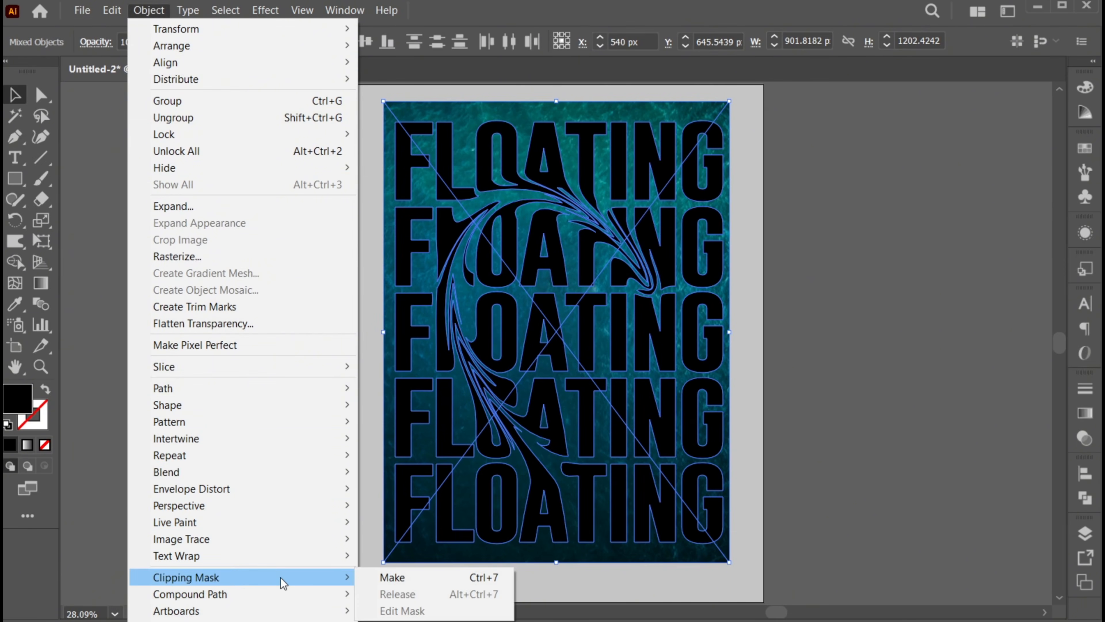
click(428, 578)
click(627, 341)
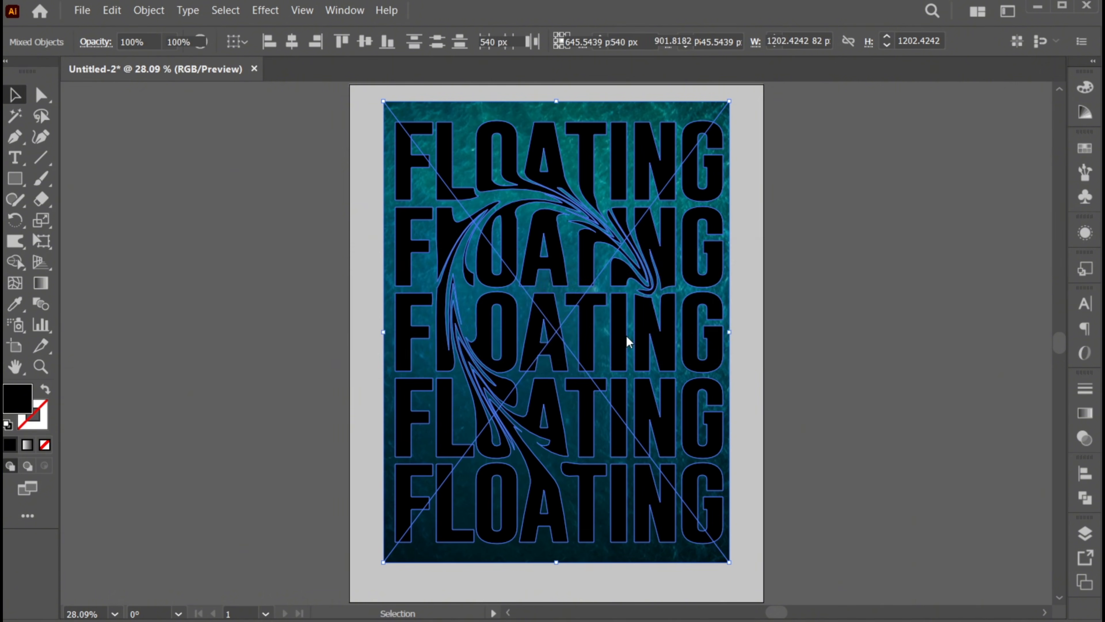
click(740, 508)
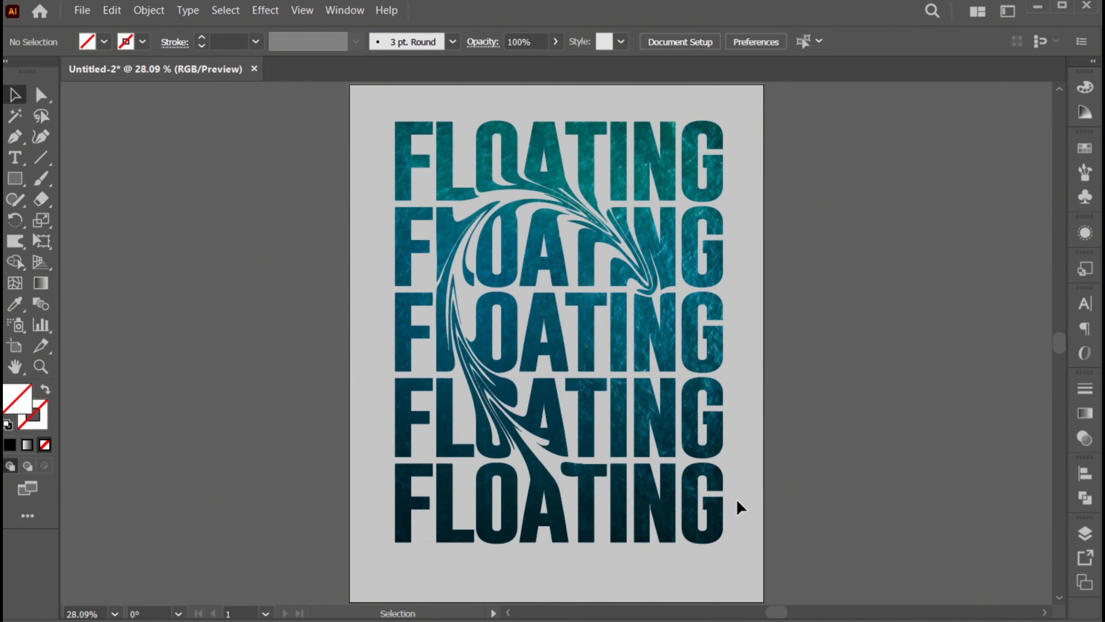
Place the boat image image-from-id-15615353.png as a linked file over the N and G of the third row
click(82, 10)
click(176, 284)
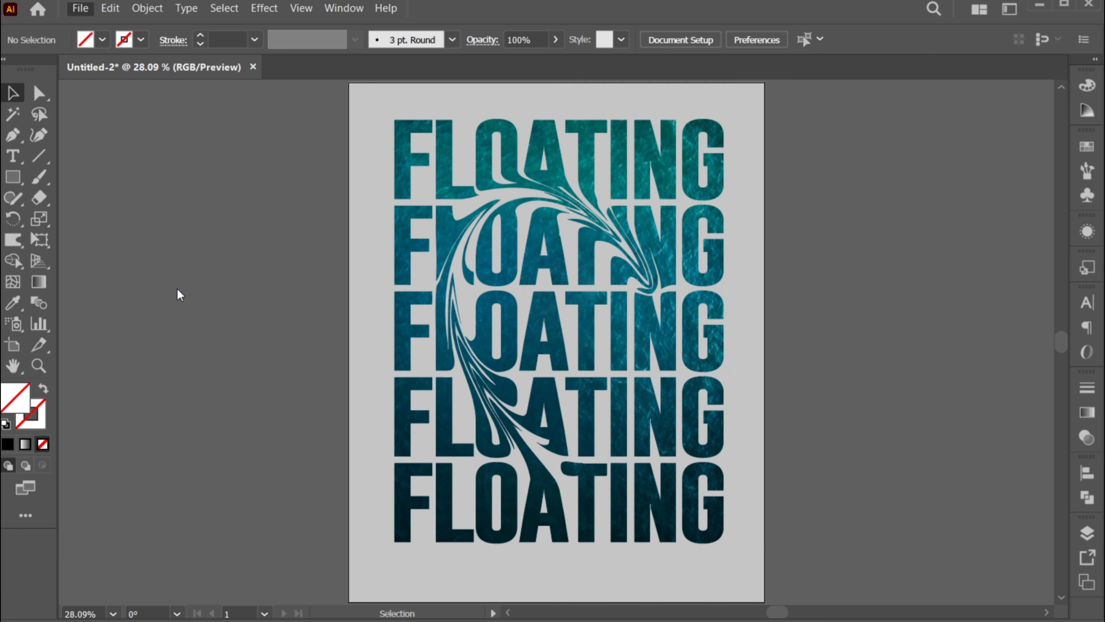
click(293, 152)
click(173, 461)
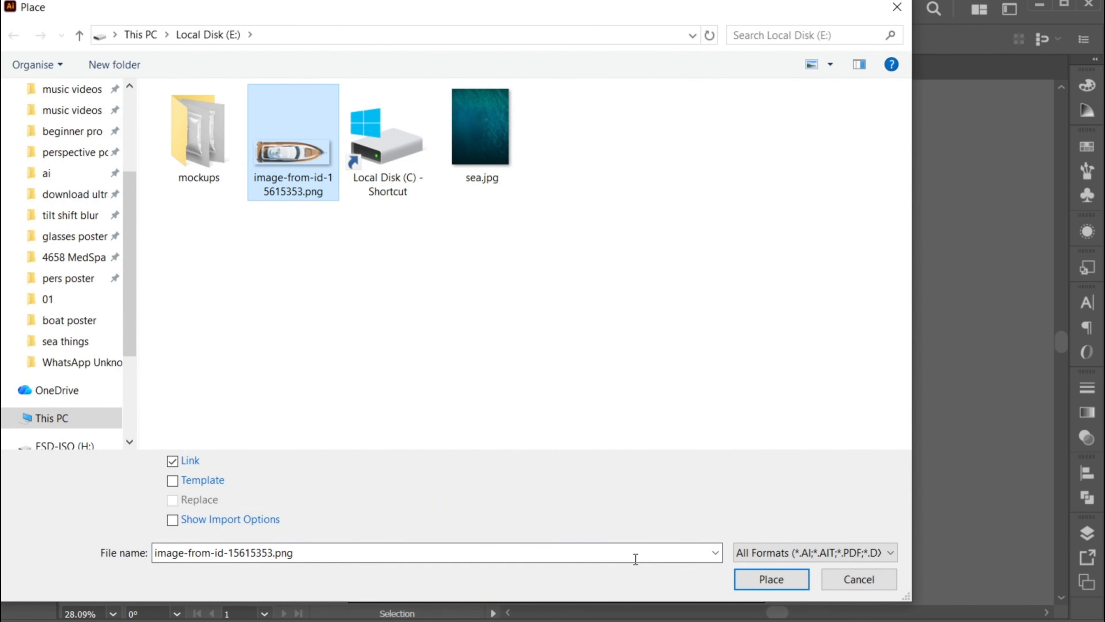
click(771, 579)
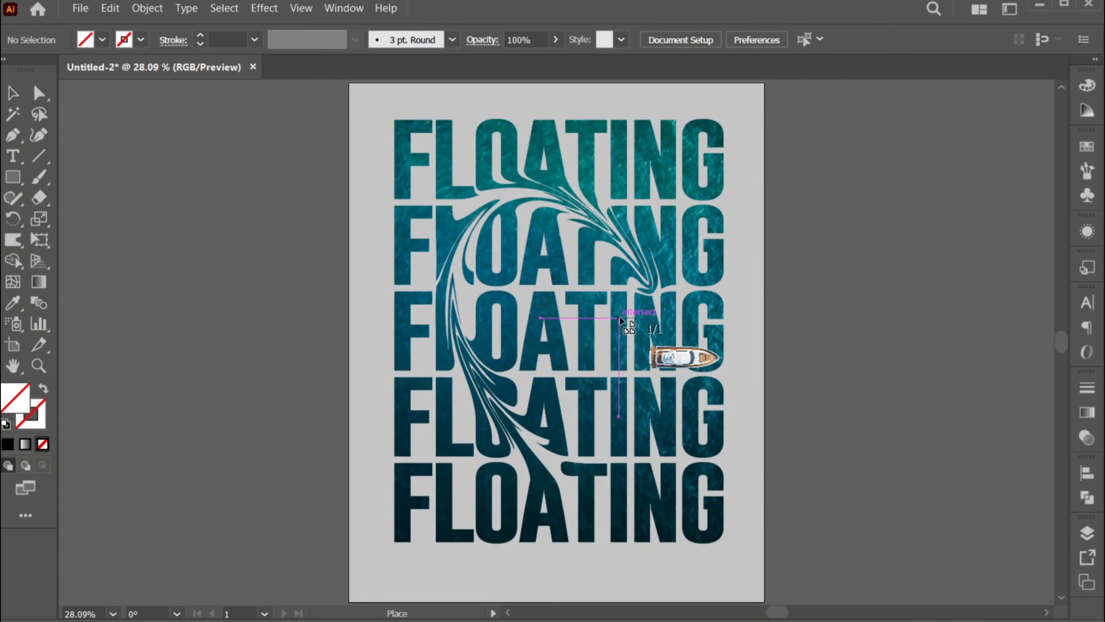
drag(618, 318, 698, 411)
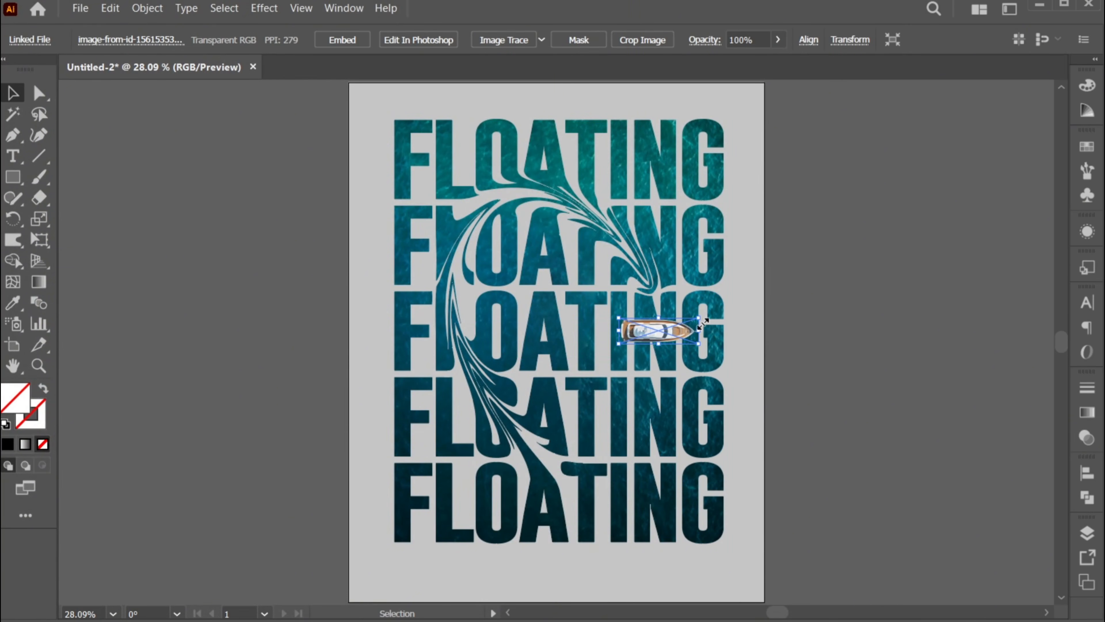
Rotate the boat so its bow points down and slightly right, widen it and fit its stern to the end of the warped swirl
drag(699, 318, 707, 377)
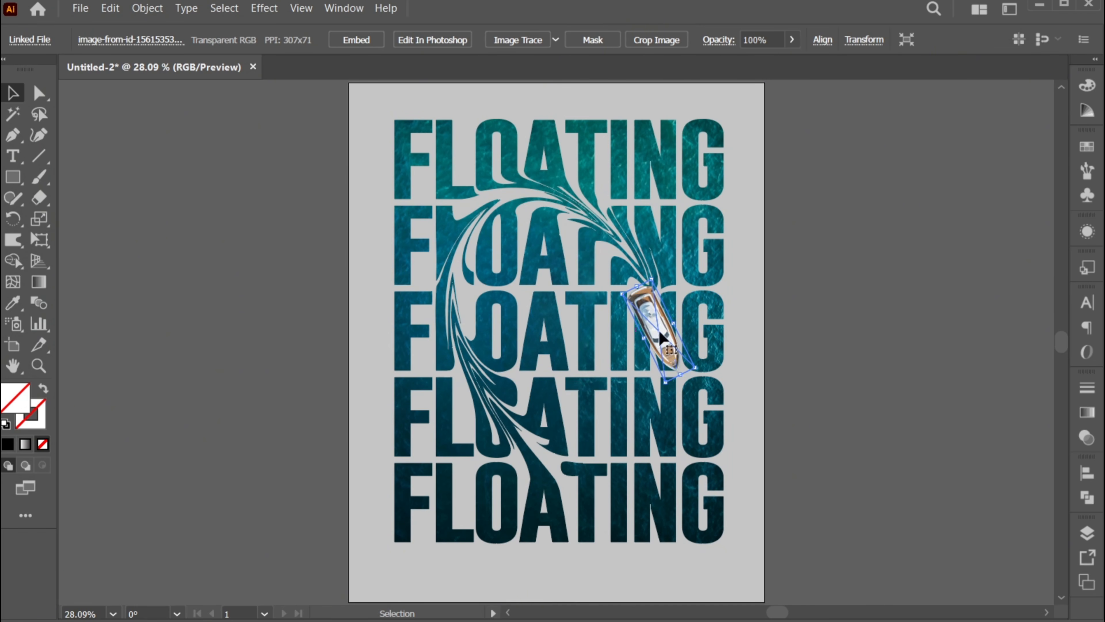
drag(663, 336, 718, 365)
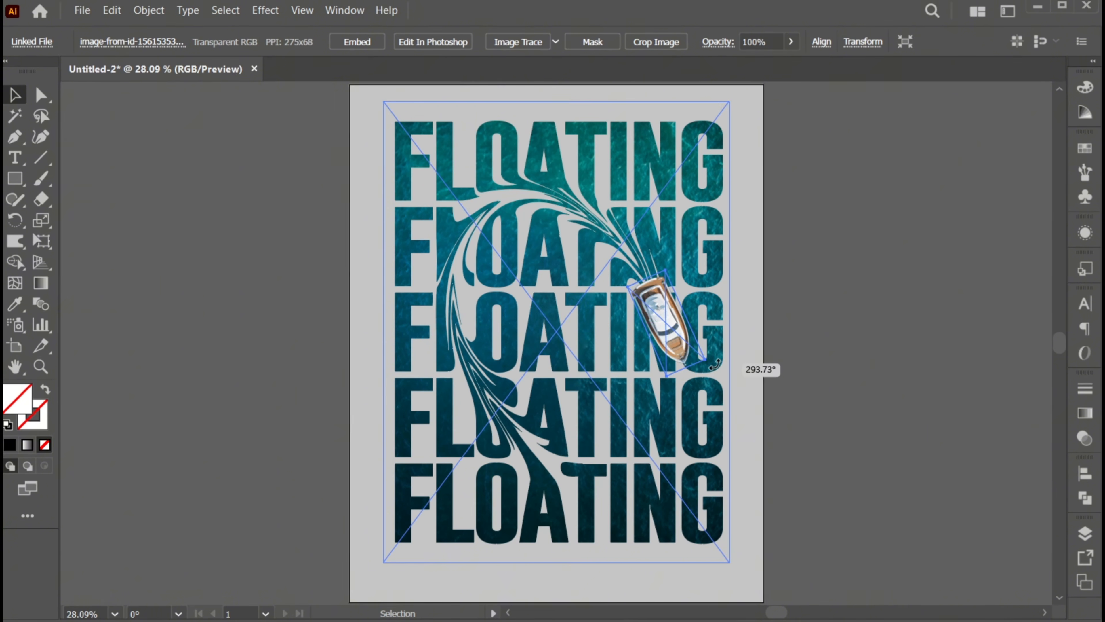
click(777, 370)
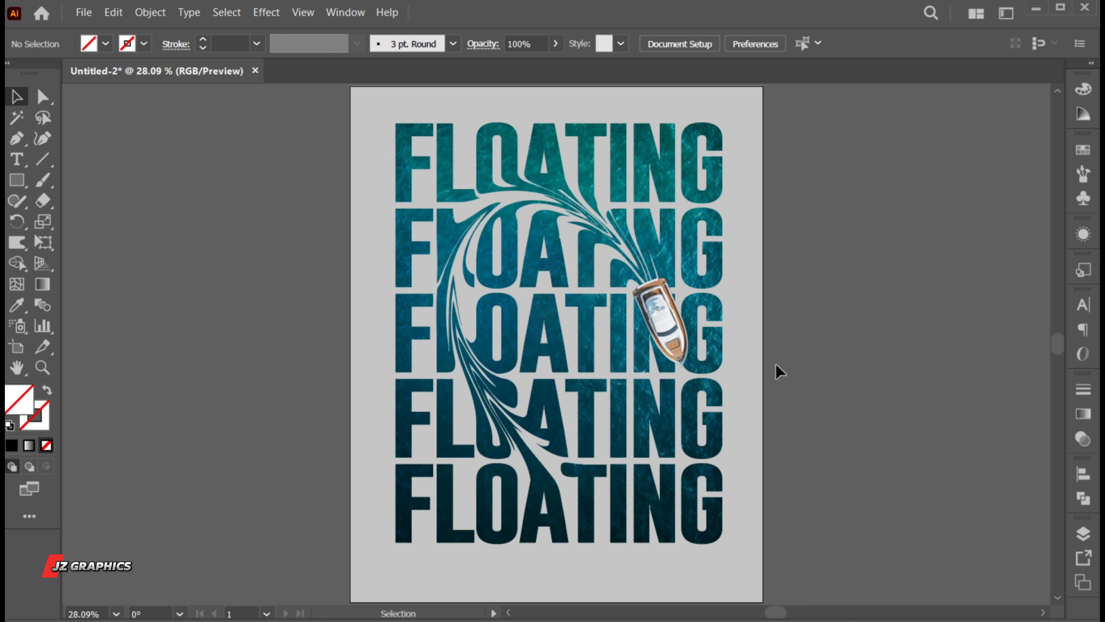
Isolate the lettering's clip group and paste a copy of the sea image directly in front of the original
click(692, 257)
double_click(691, 257)
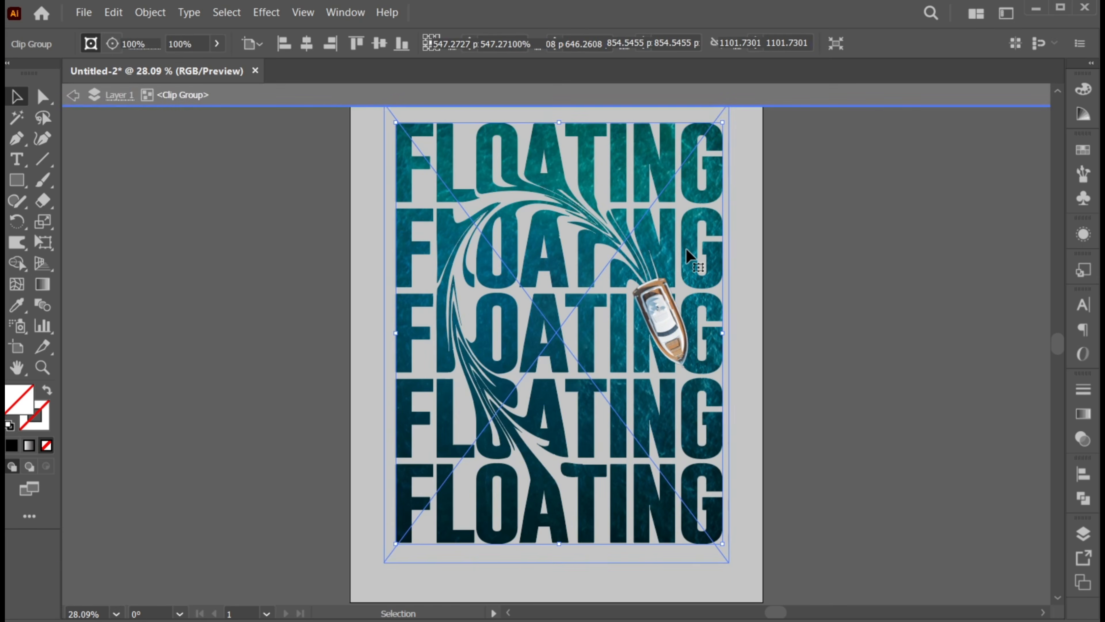
click(692, 258)
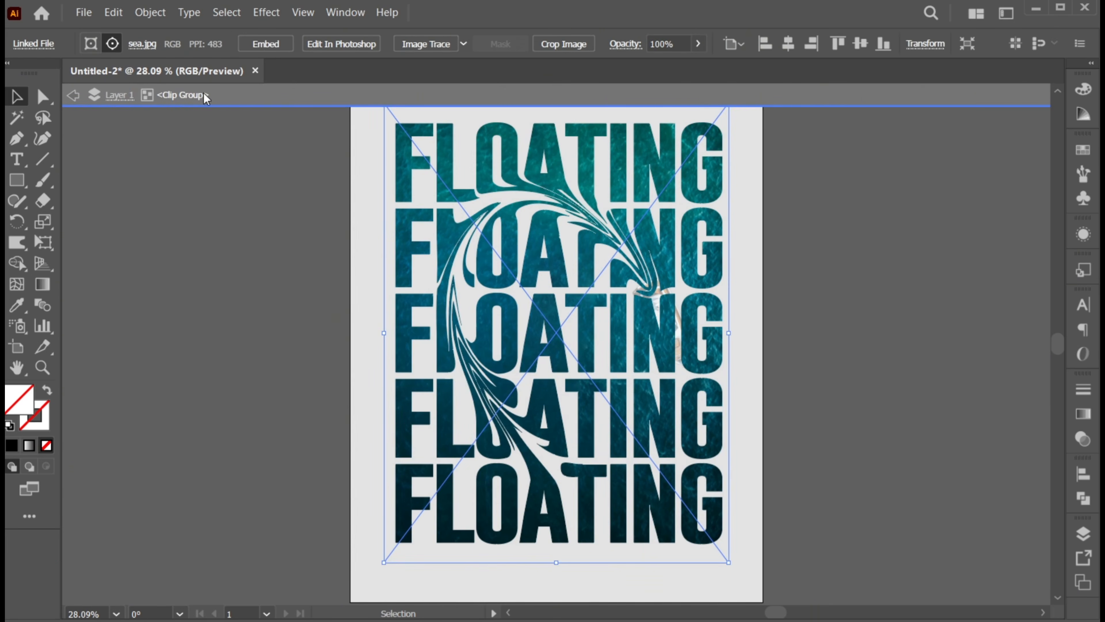
click(115, 13)
click(142, 85)
click(111, 13)
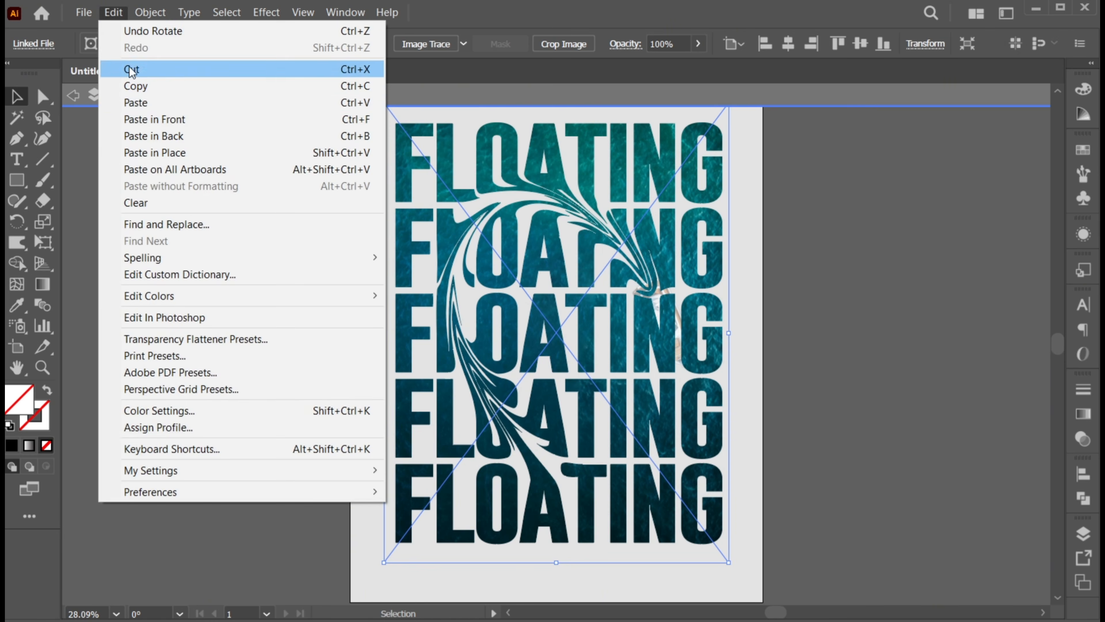
click(150, 116)
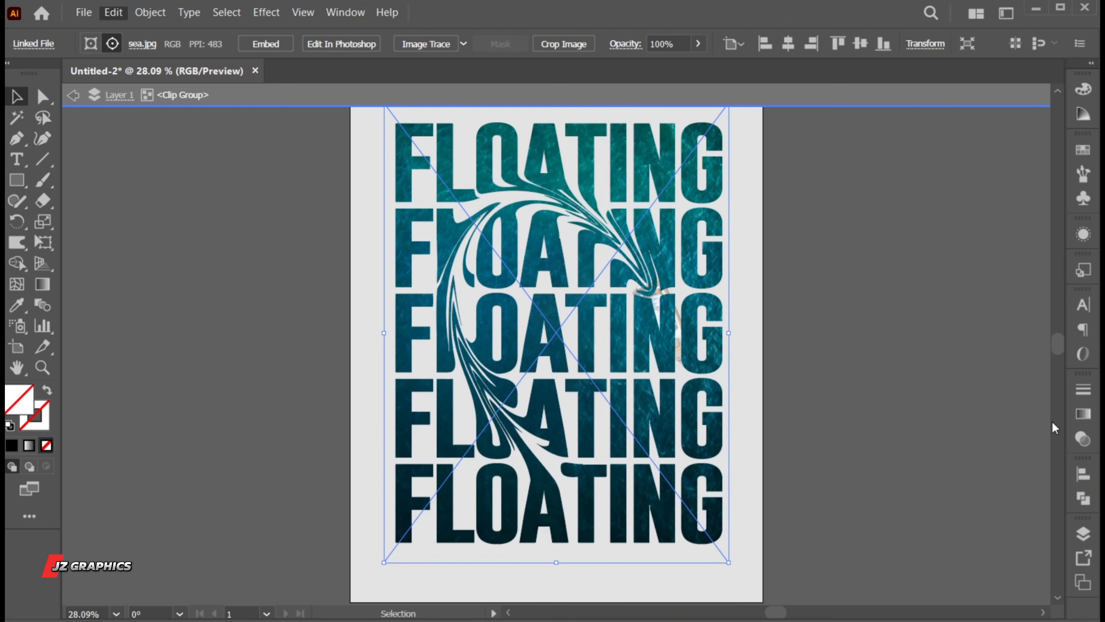
Set the copied sea image to Color Dodge blending at 40% opacity and exit isolation mode
click(1083, 439)
click(921, 412)
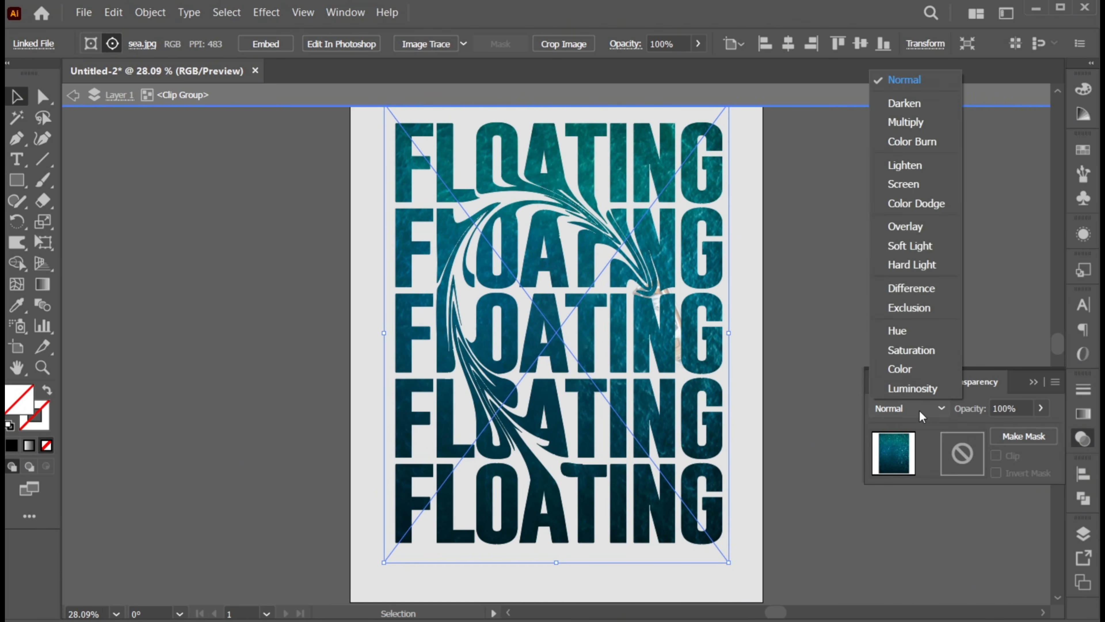
click(918, 204)
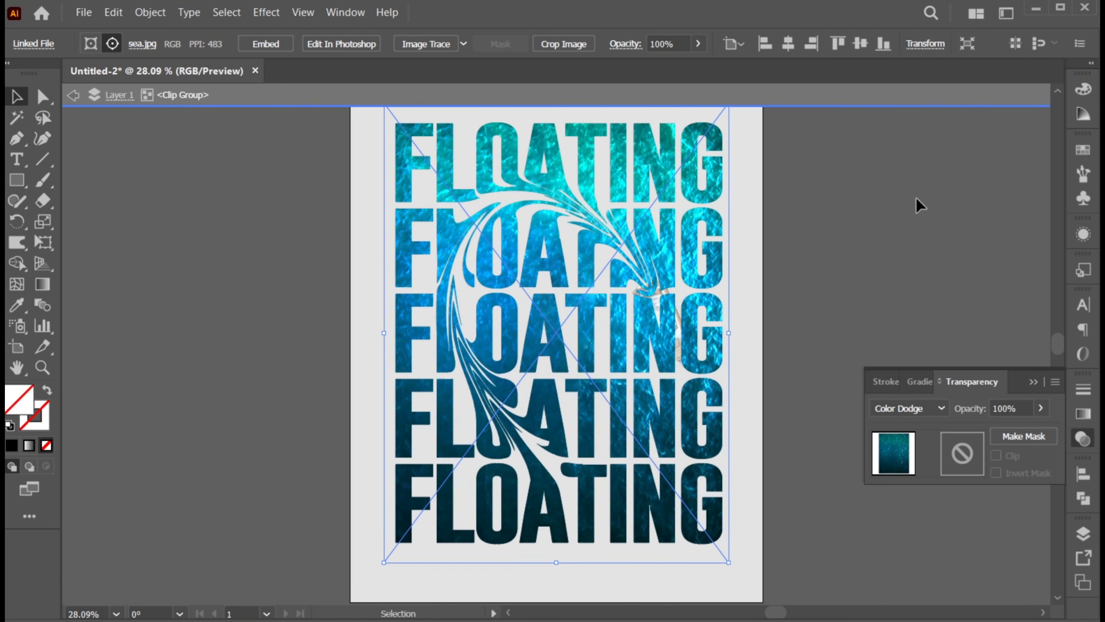
click(995, 409)
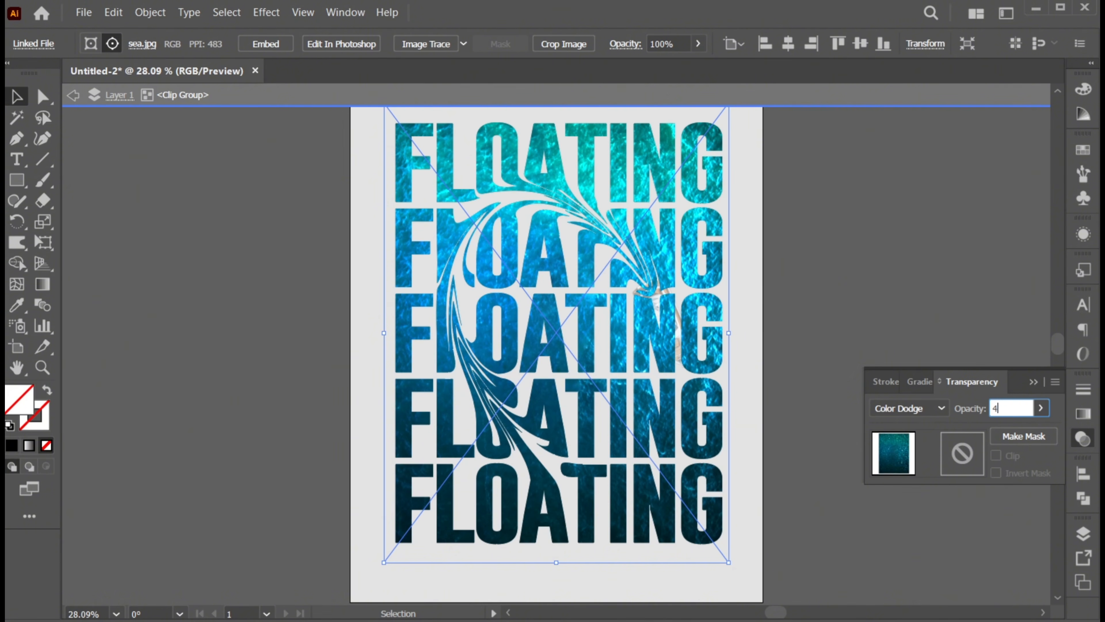
text(40)
key(Return)
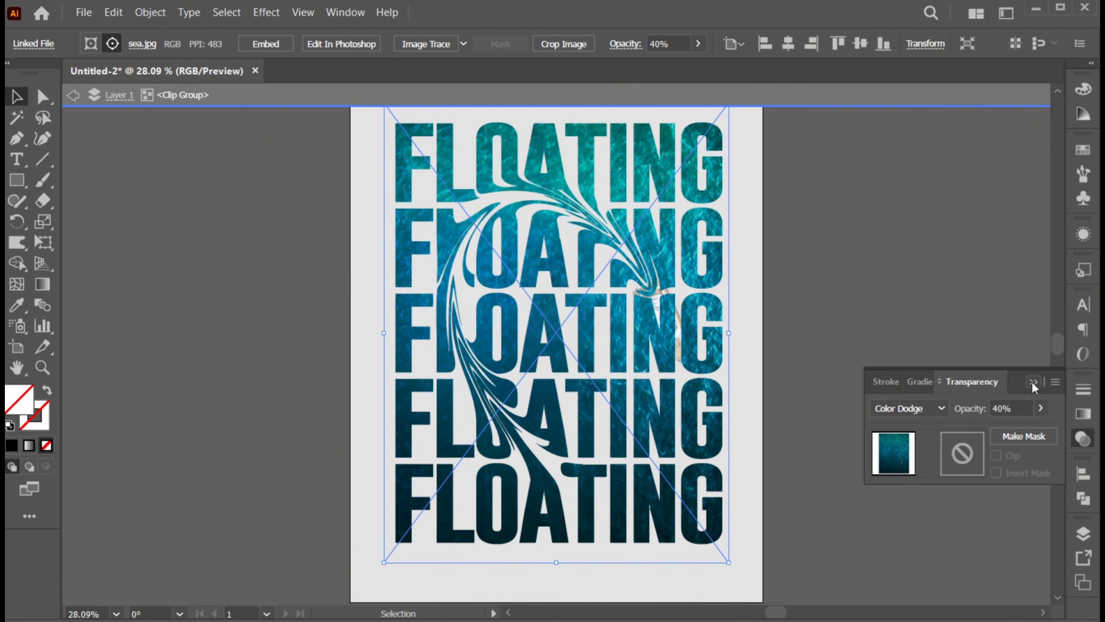
click(1035, 386)
double_click(838, 379)
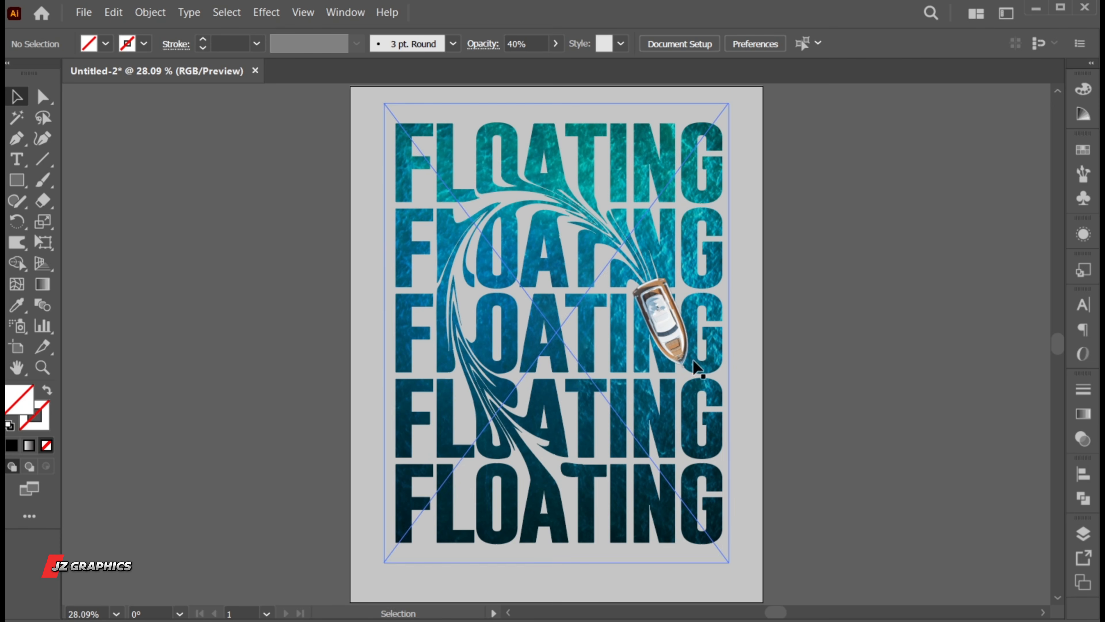
Copy the boat image and paste the duplicate directly in front of the original
click(672, 335)
click(113, 12)
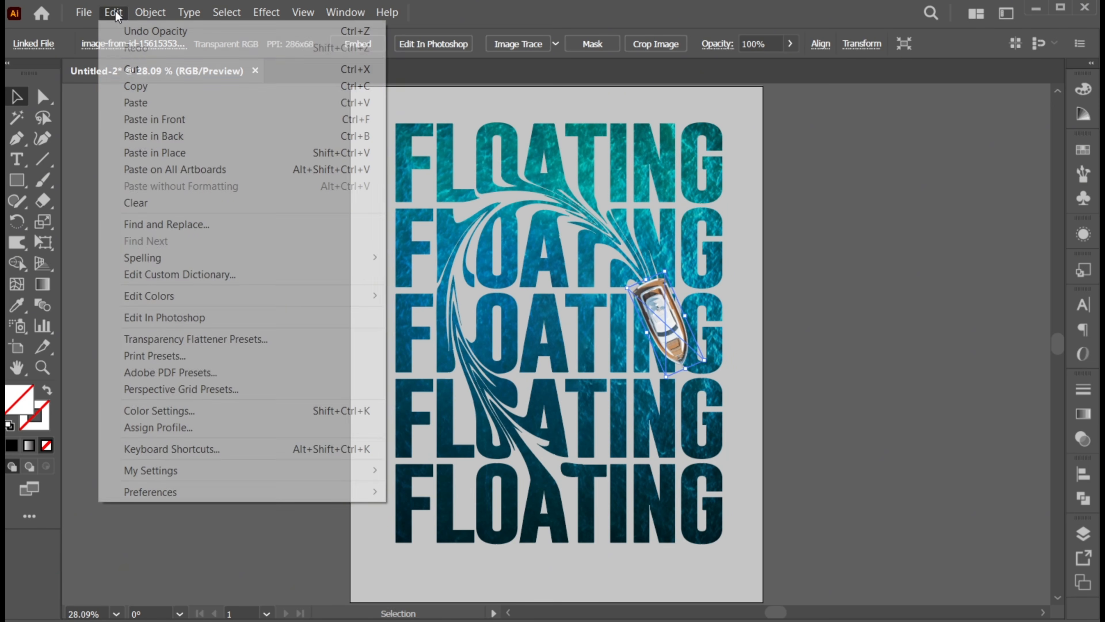
click(147, 85)
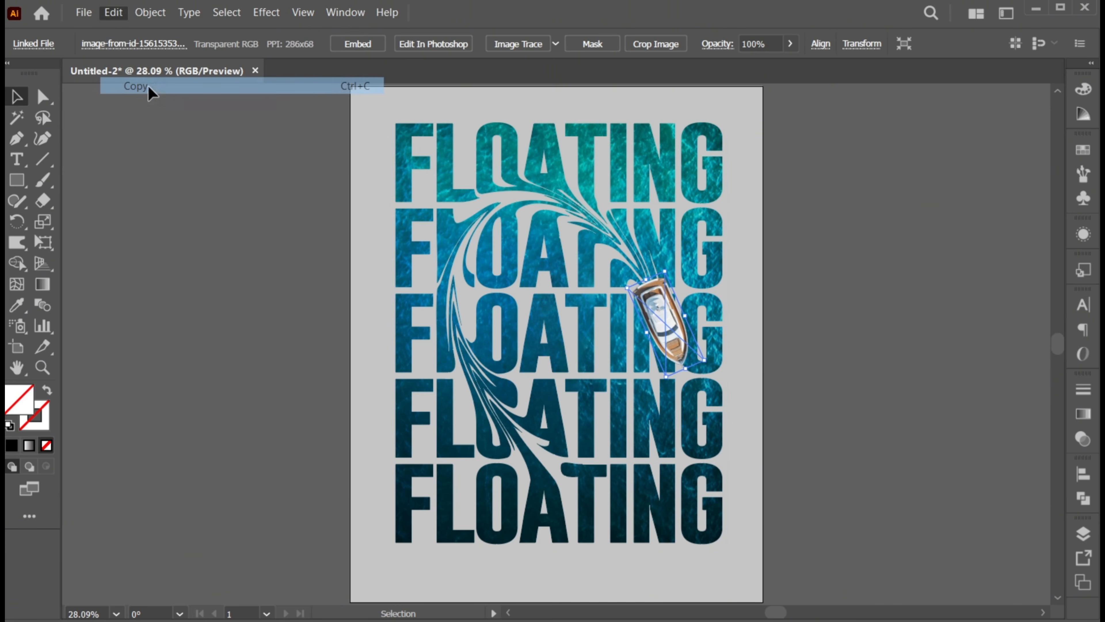
click(113, 12)
click(178, 116)
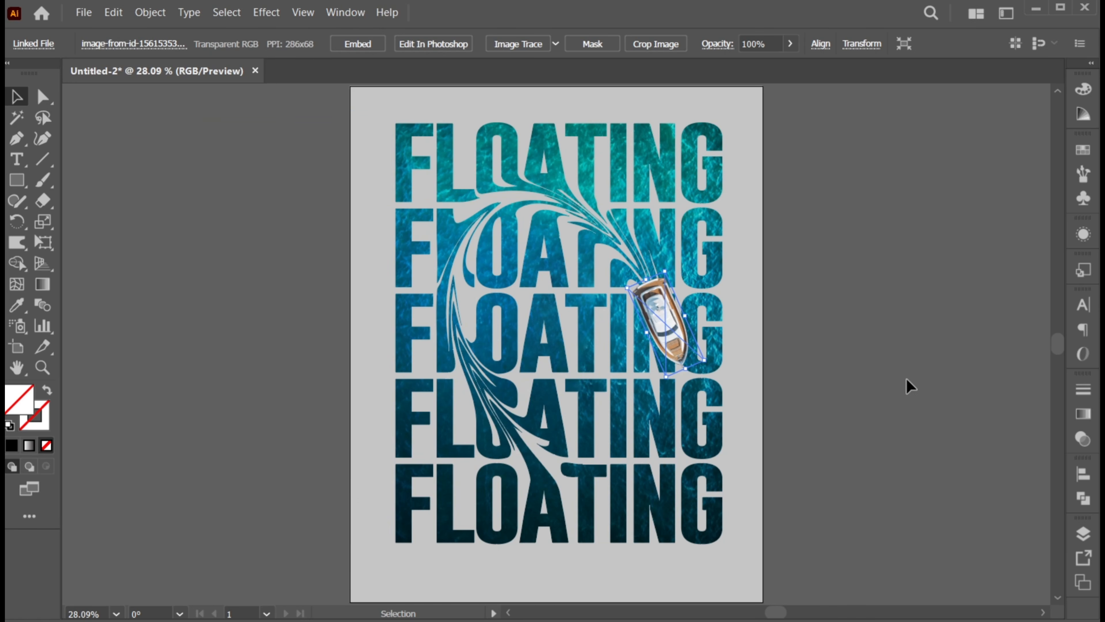
Set the duplicated boat's blend mode to Multiply and deselect it
click(1083, 439)
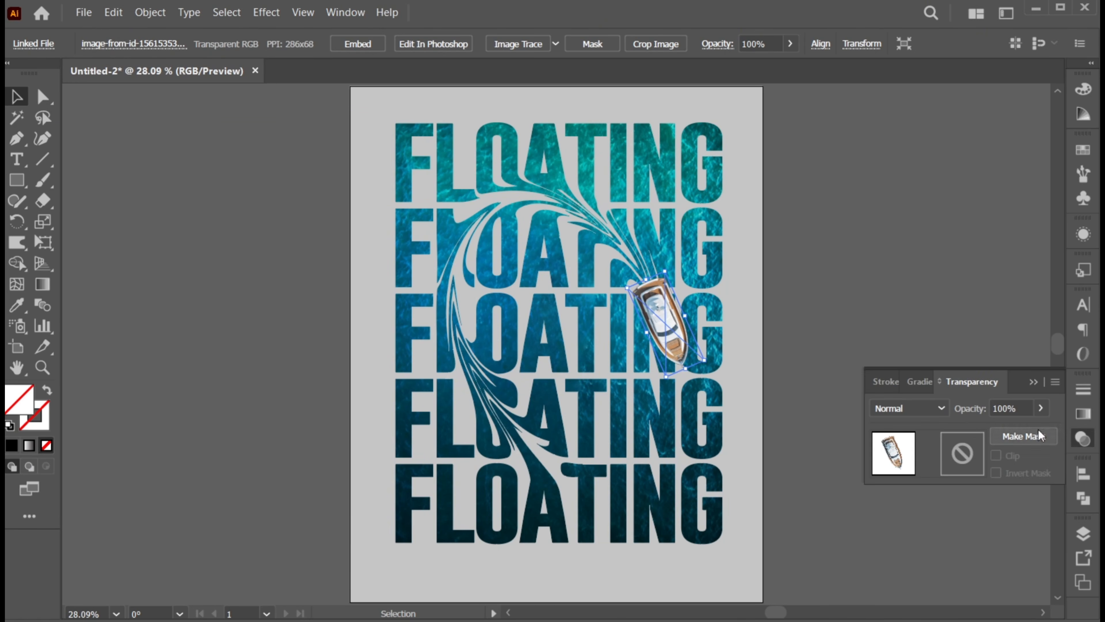
click(926, 410)
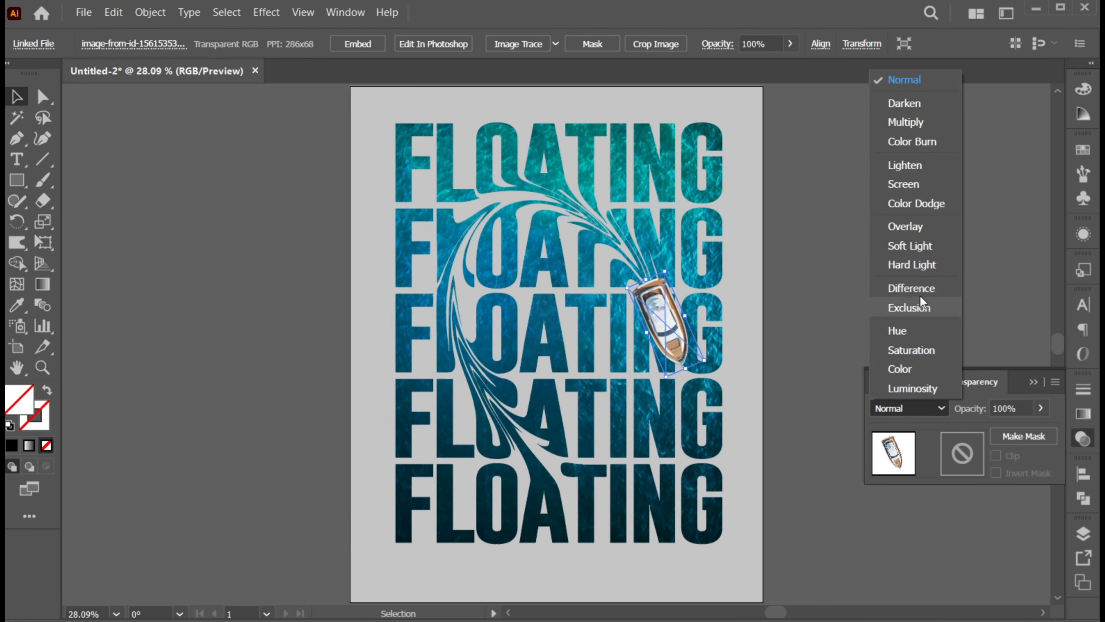
click(912, 123)
click(1033, 382)
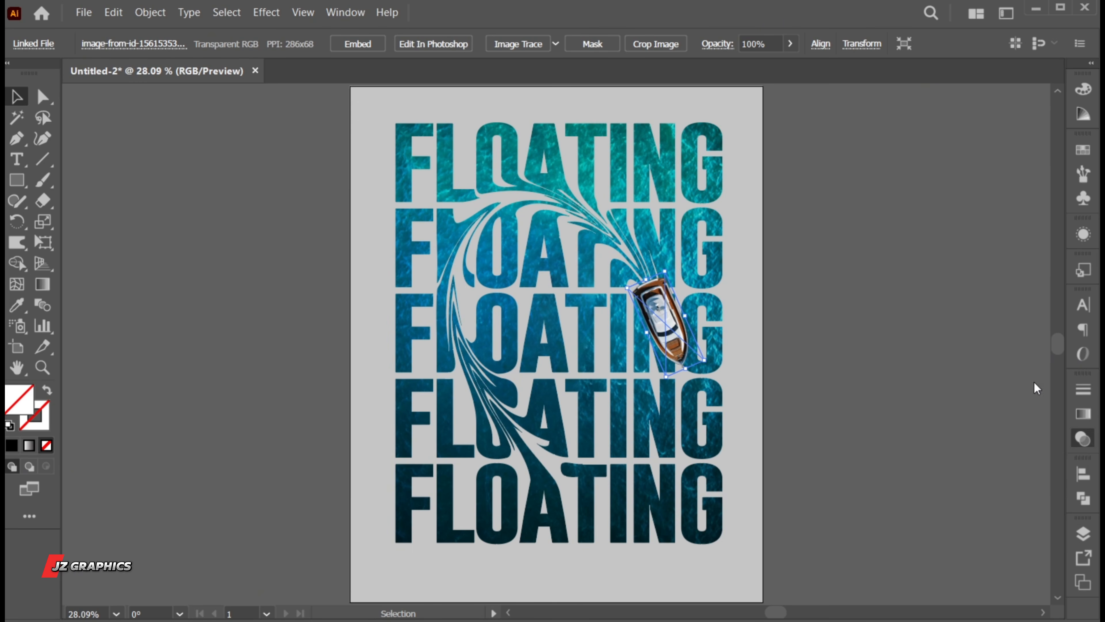
click(825, 423)
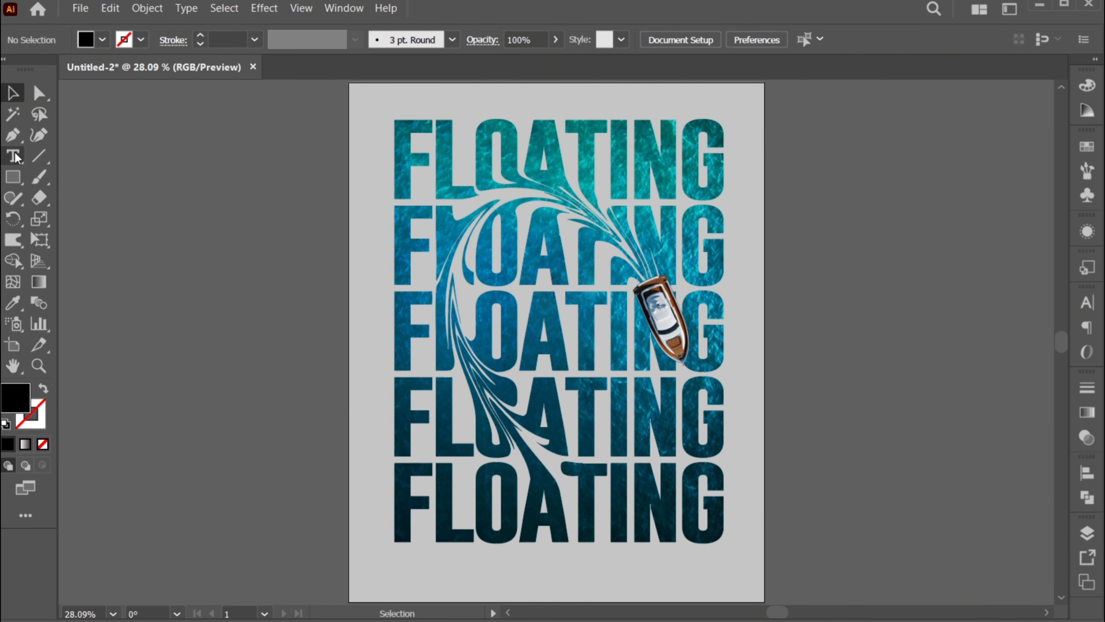
Add a placeholder text paragraph spanning the space below the last FLOATING row and set its font to Roboto Light
click(14, 156)
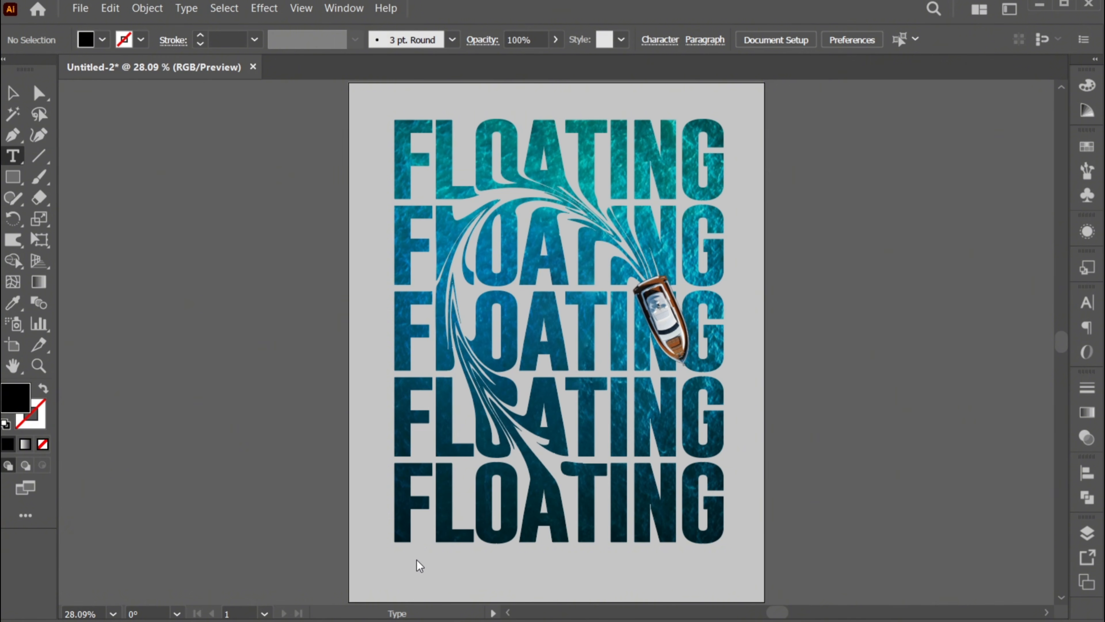
drag(405, 553, 718, 589)
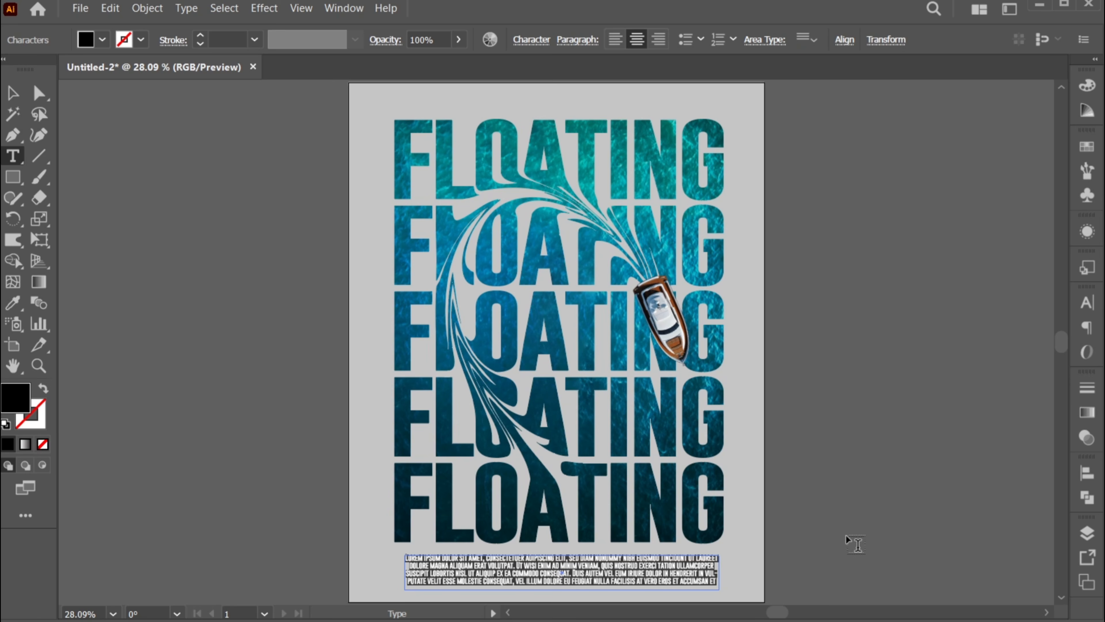
click(1073, 302)
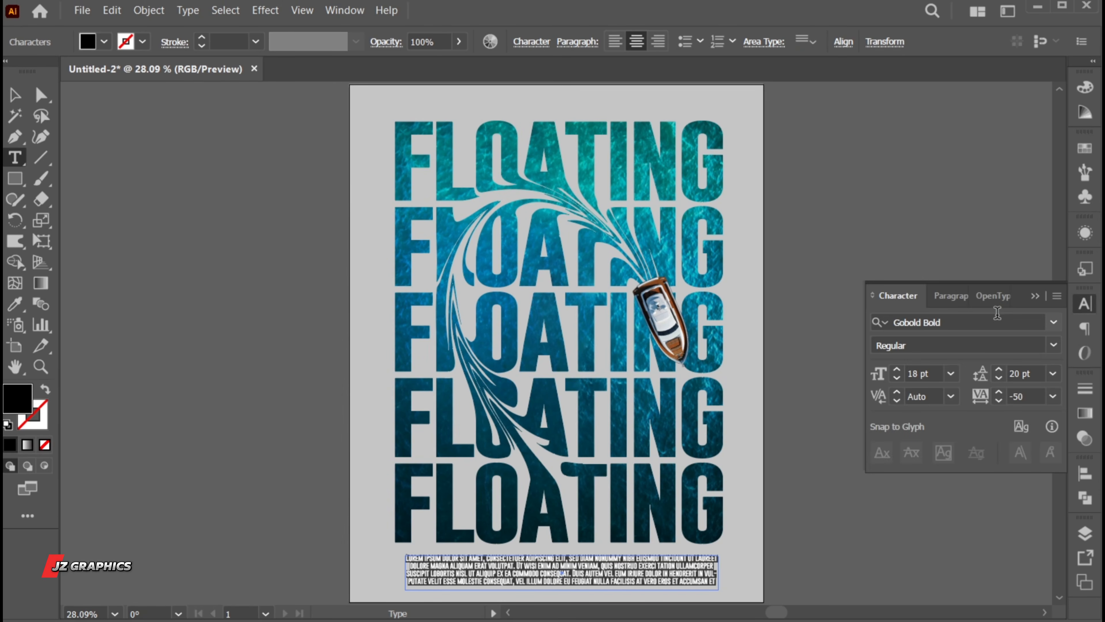
click(972, 326)
text(ro)
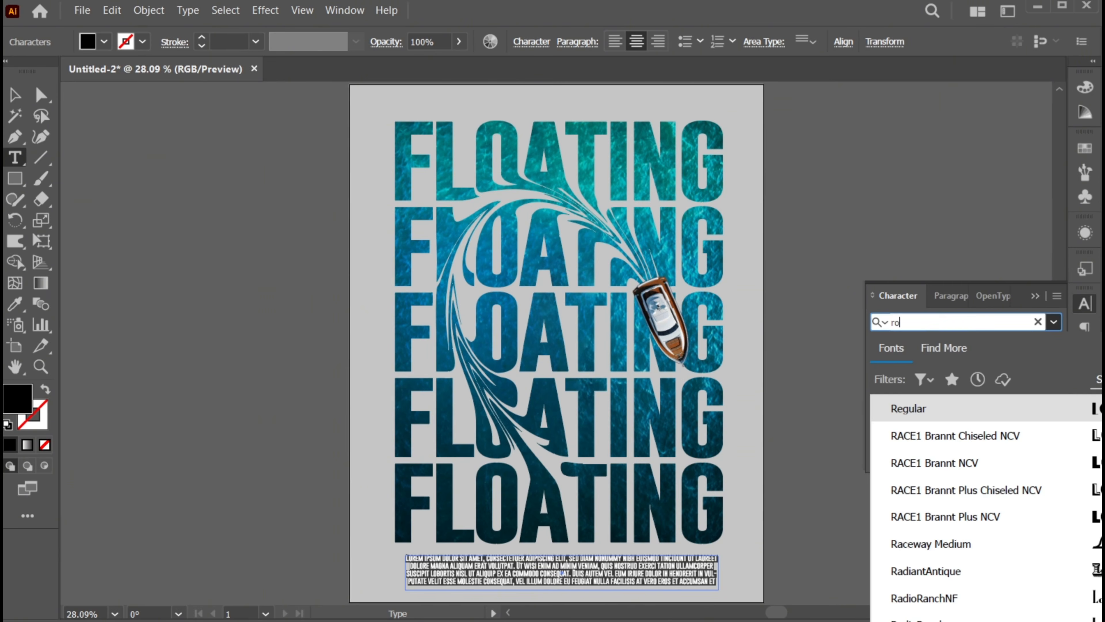
text(boto)
click(965, 541)
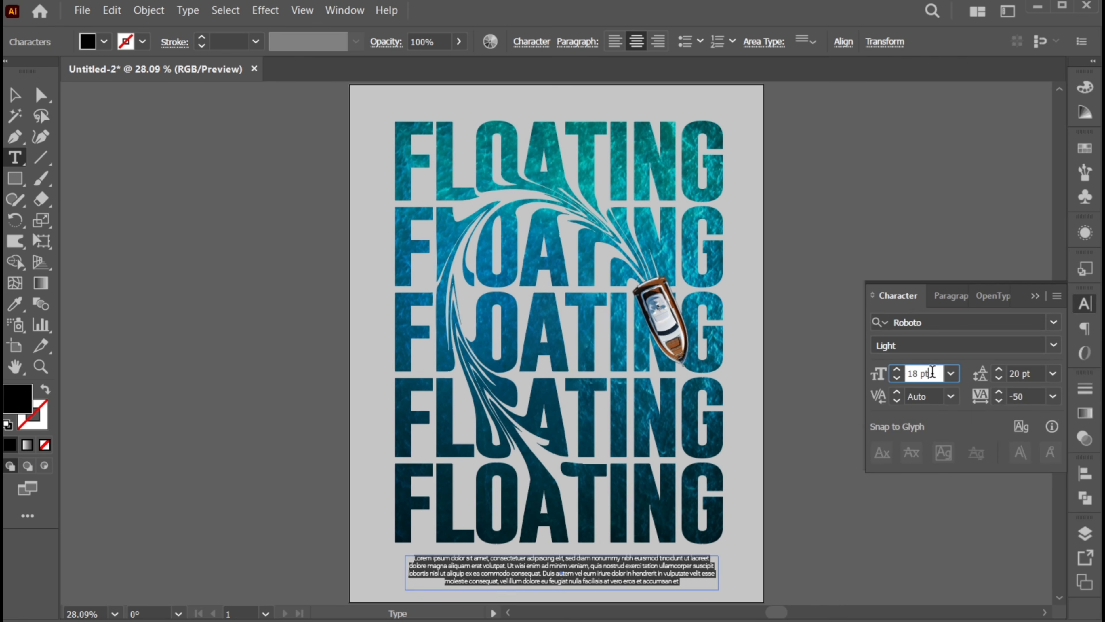
Set the paragraph's font size to 14 pt, its leading to 18 pt and its tracking to -45
scroll(932, 372, down, 4)
scroll(932, 372, down, 1)
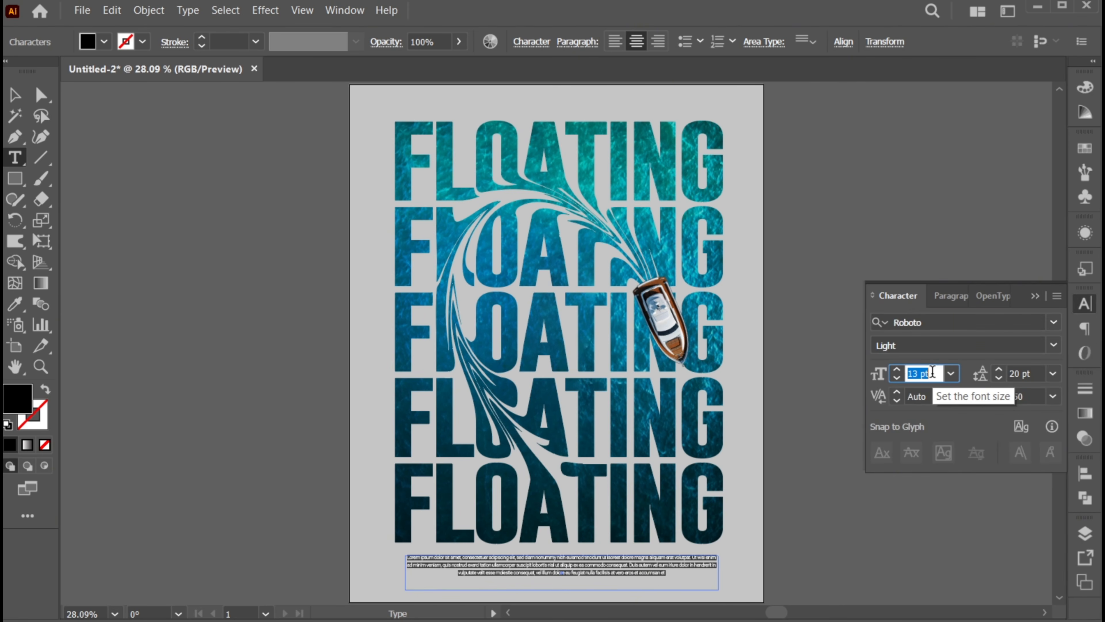
scroll(932, 372, up, 1)
click(1038, 373)
scroll(1038, 372, down, 1)
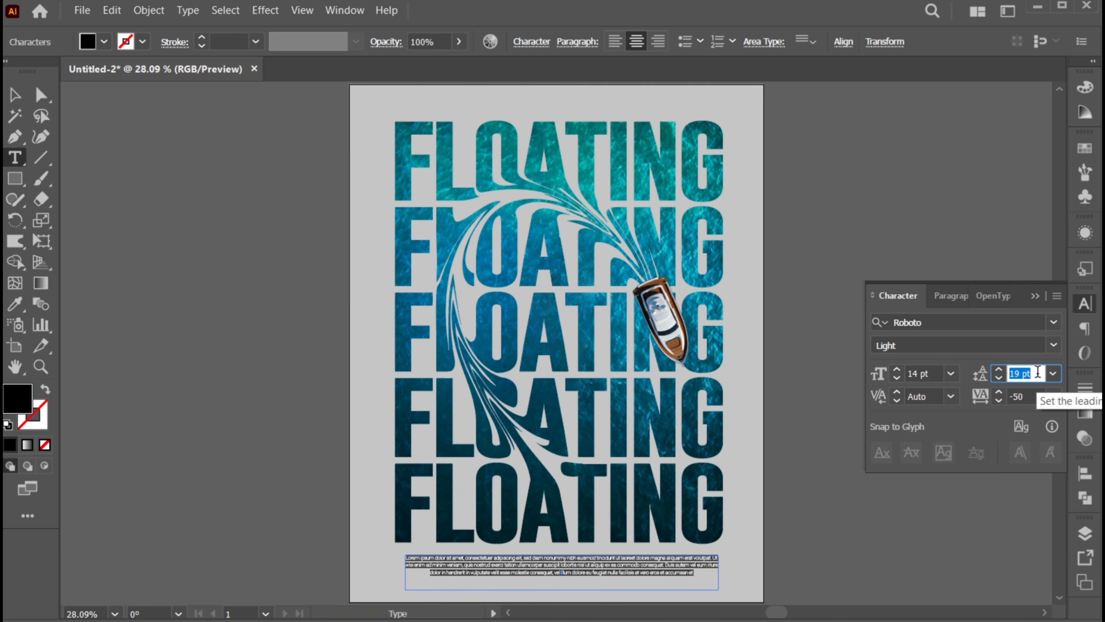
scroll(1038, 372, down, 1)
click(1032, 395)
scroll(1032, 395, up, 2)
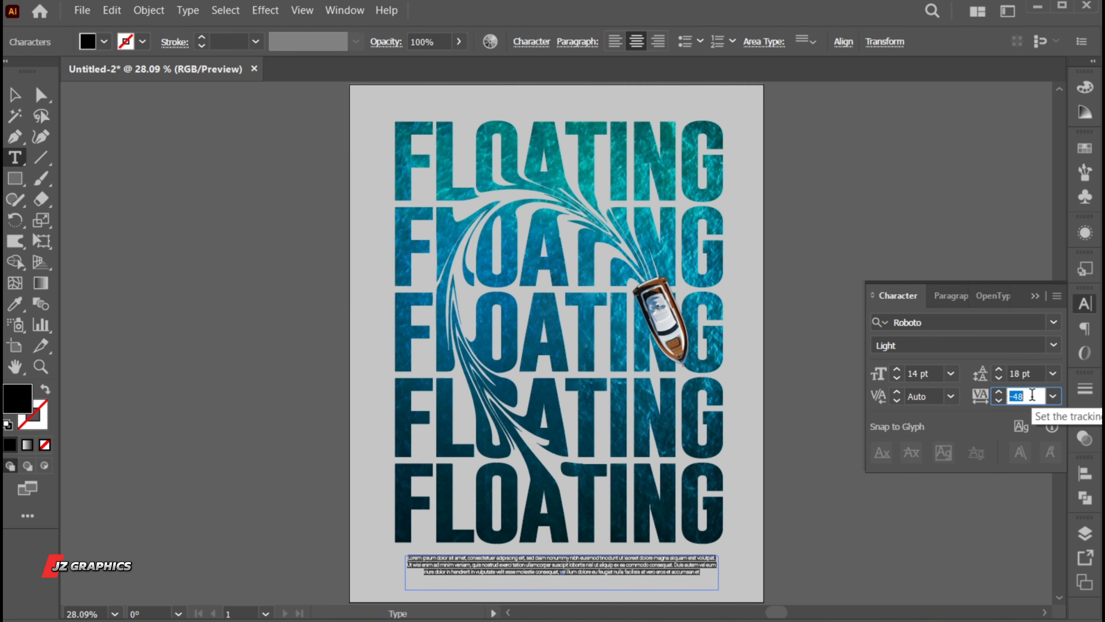
scroll(1032, 395, up, 1)
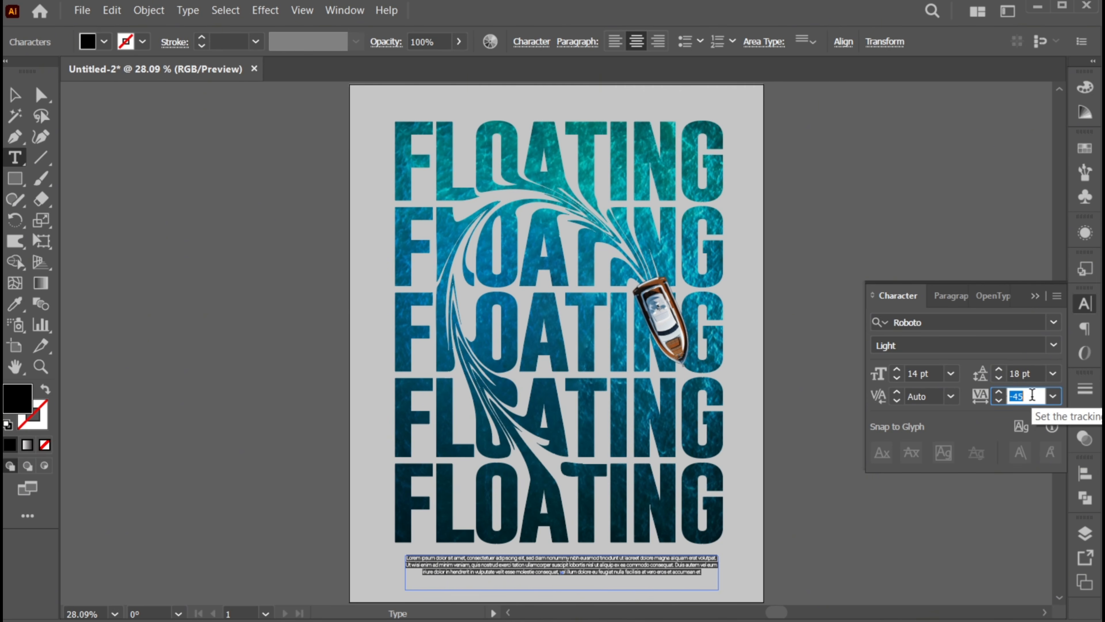
Fill the paragraph text with the muted teal 3C7E8E and finish editing the text
double_click(24, 402)
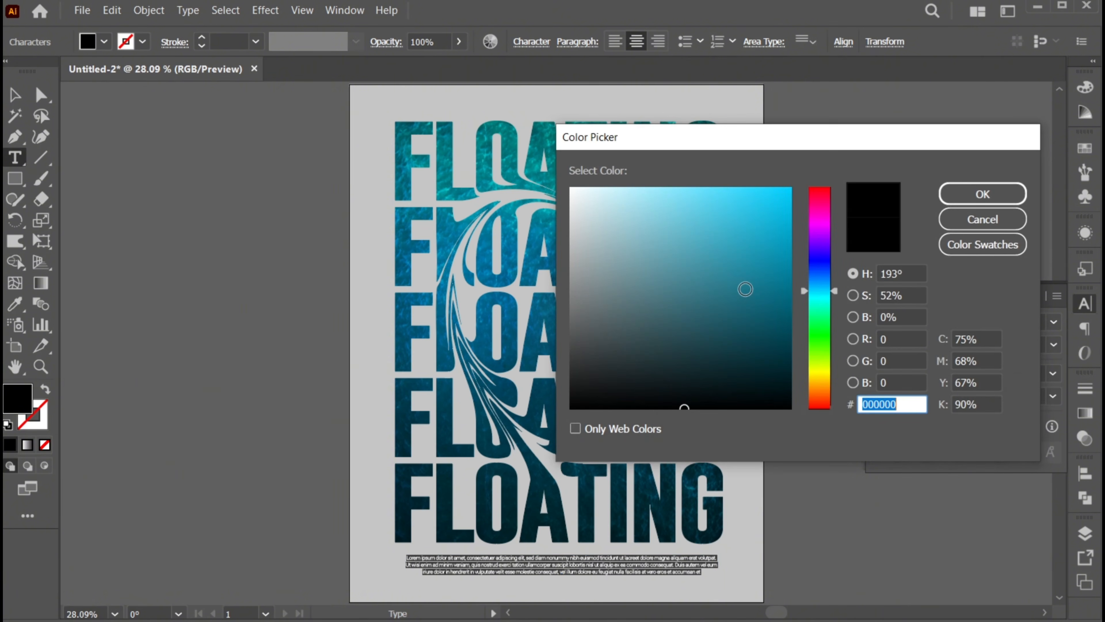
click(713, 284)
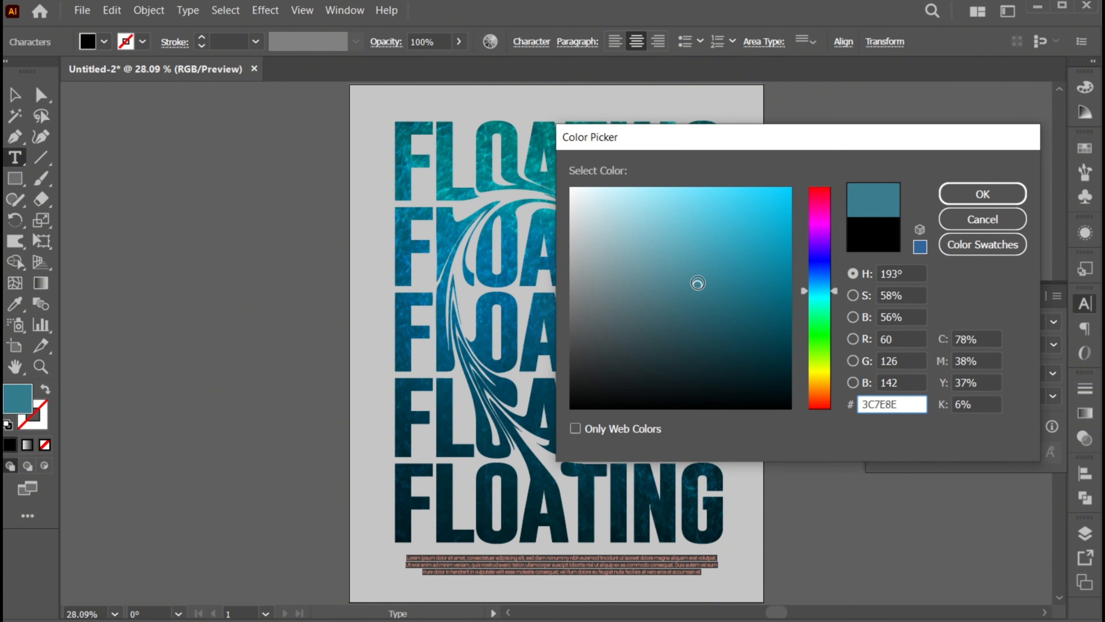
click(982, 194)
key(Escape)
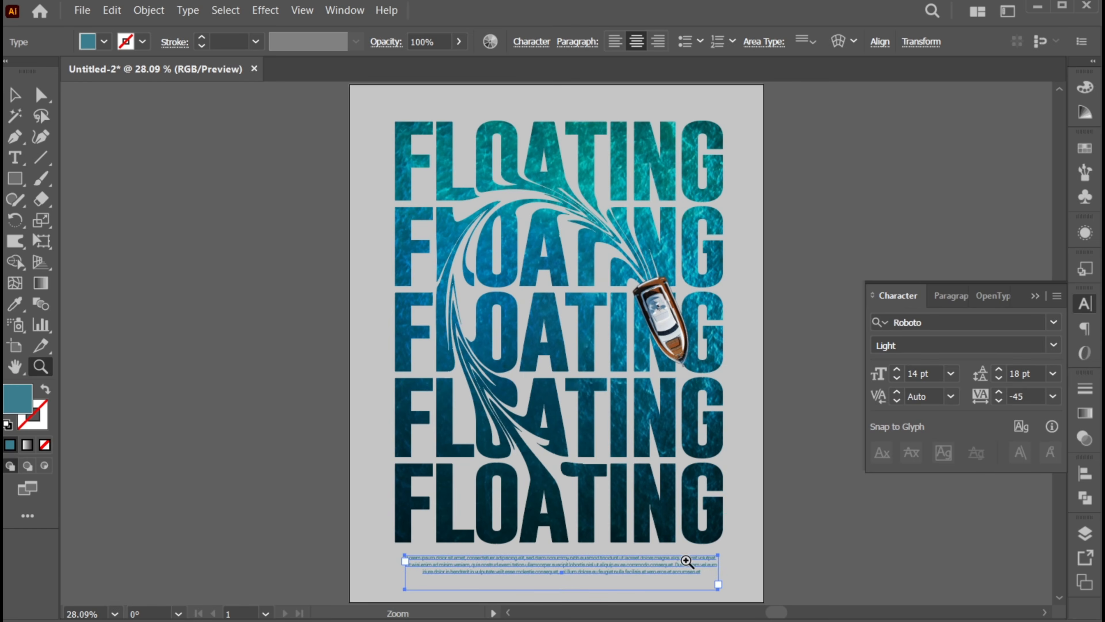
Delete the paragraph's ending after "molestie" and shorten its text frame to fit the three lines
scroll(686, 560, up, 3)
scroll(610, 548, down, 2)
drag(542, 503, 533, 497)
drag(776, 514, 732, 515)
drag(618, 509, 621, 499)
triple_click(597, 505)
click(568, 505)
drag(551, 503, 604, 542)
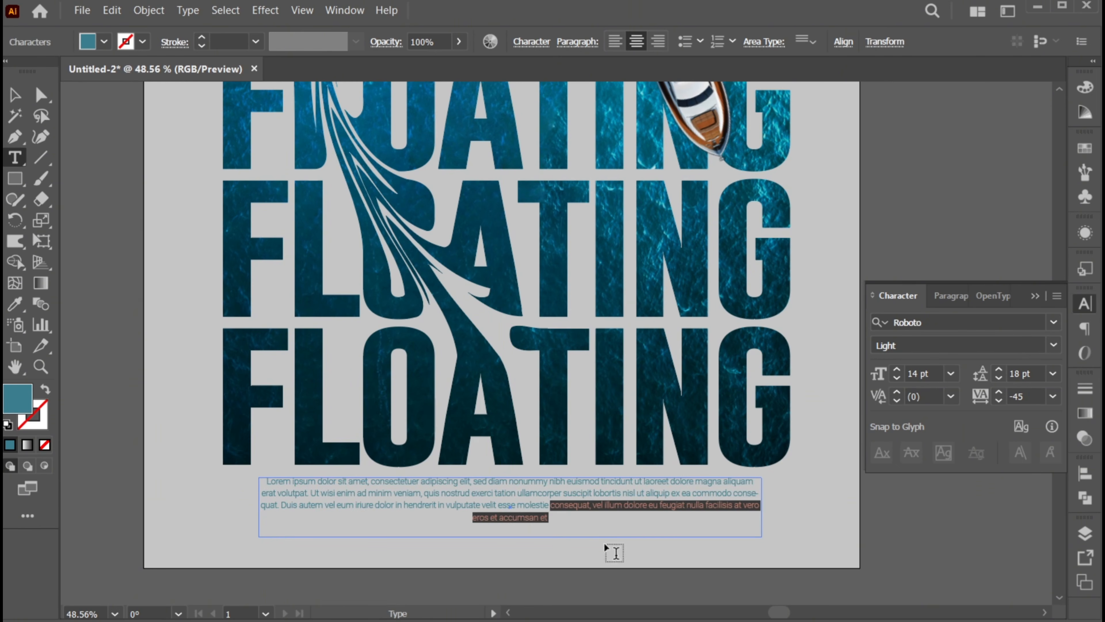
key(BackSpace)
key(Escape)
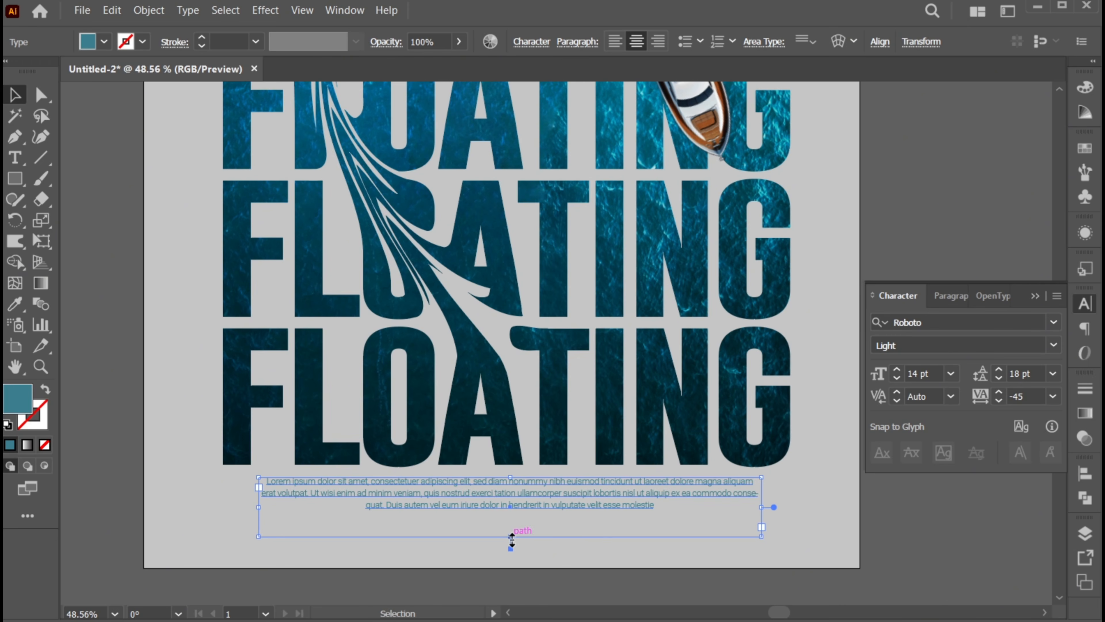
drag(511, 537, 513, 514)
click(562, 548)
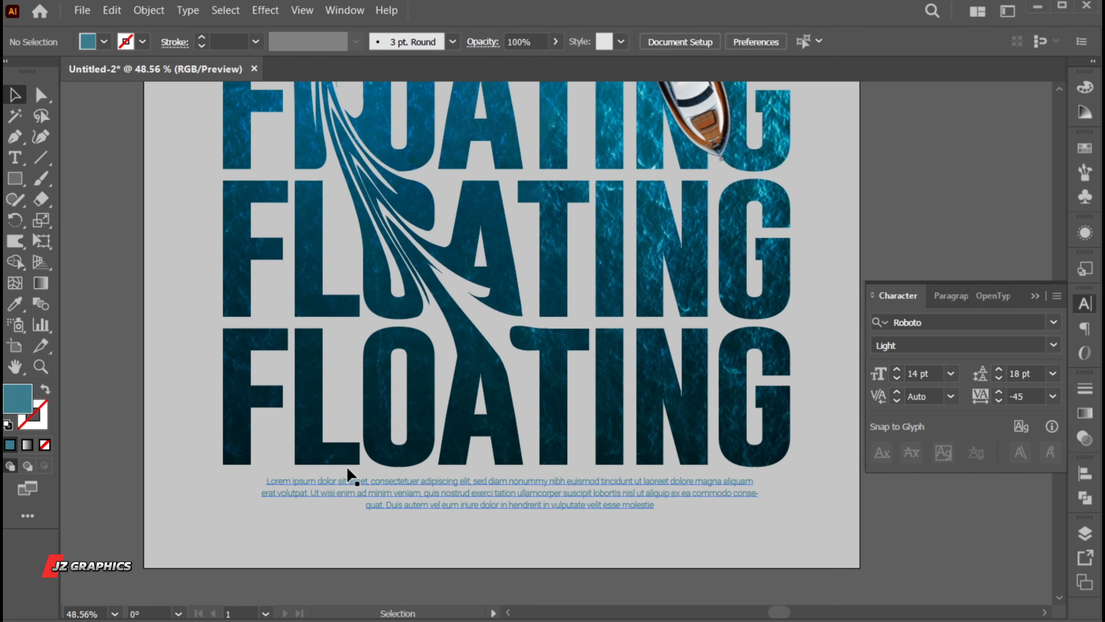
Add the text line "jz graphics" below the paragraph and convert it to uppercase
key(t)
click(400, 543)
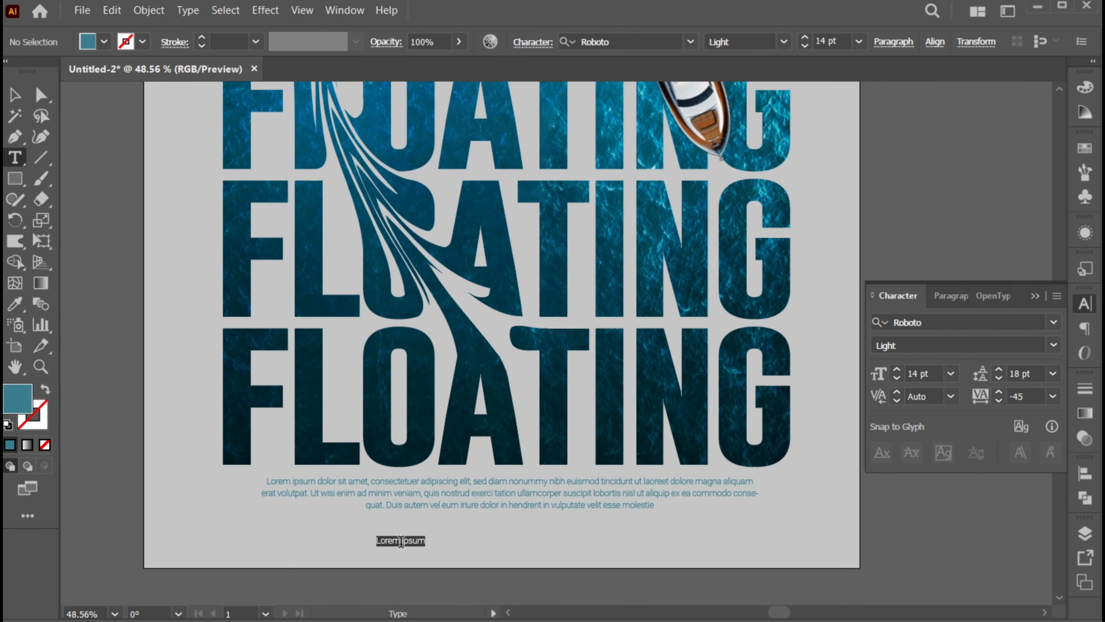
key(BackSpace)
text(jz graphics)
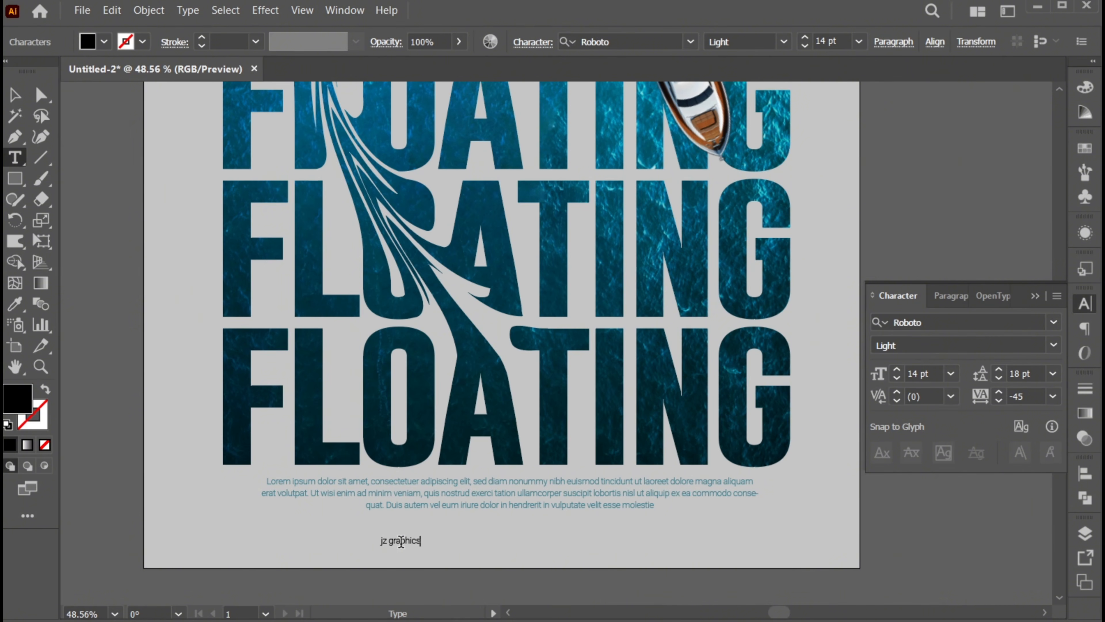
key(Escape)
click(188, 10)
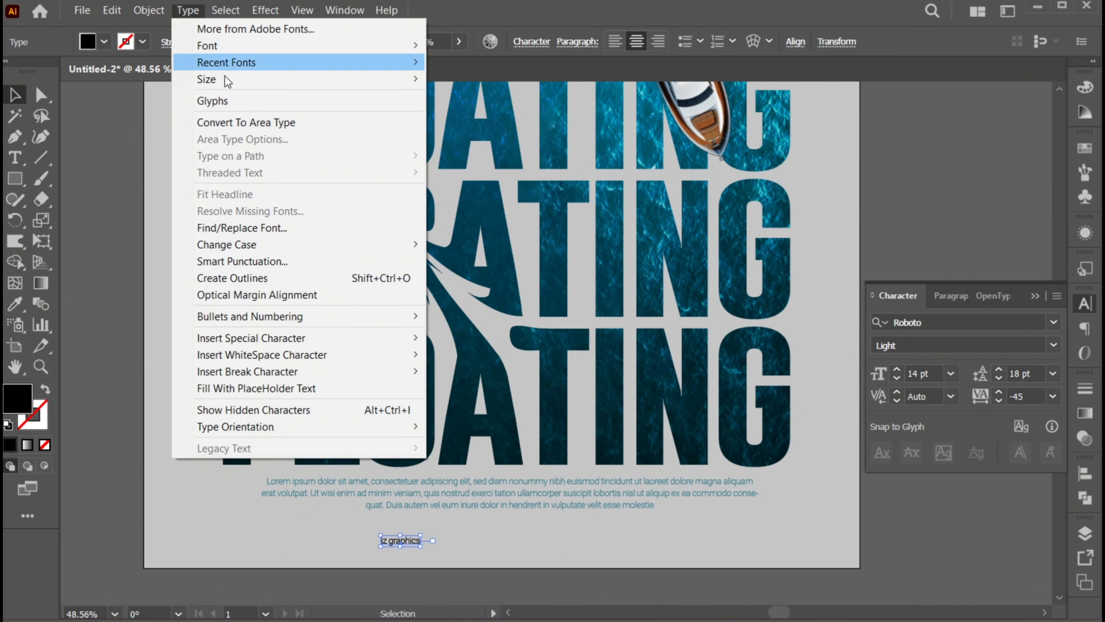
mouse_move(328, 242)
click(461, 245)
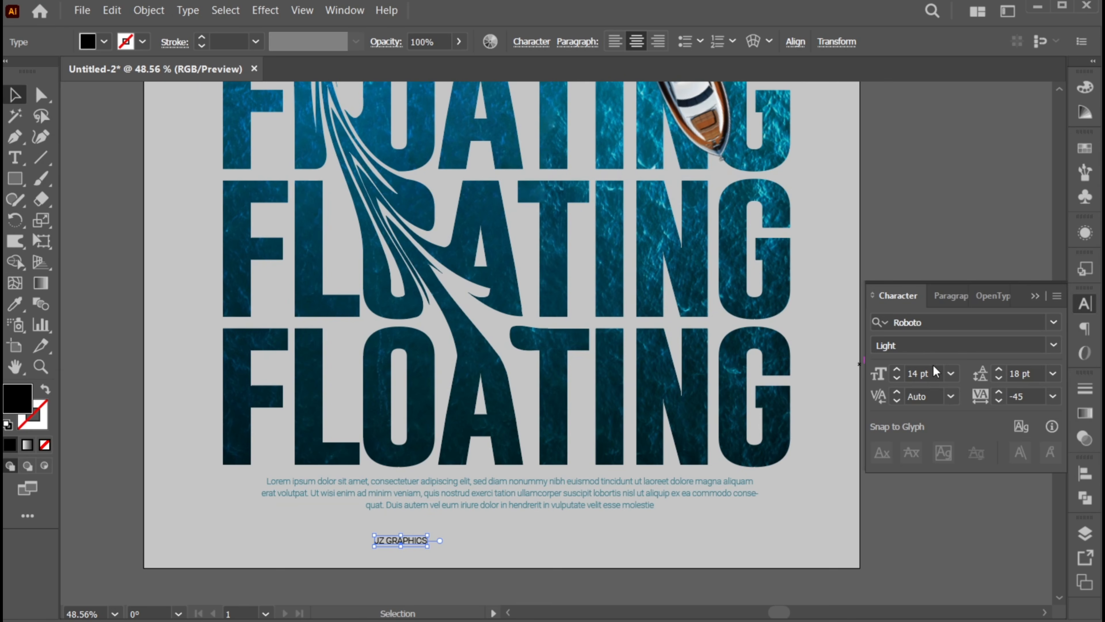
Set the JZ GRAPHICS line to Roboto Bold with a tracking of 600
click(1054, 344)
click(962, 573)
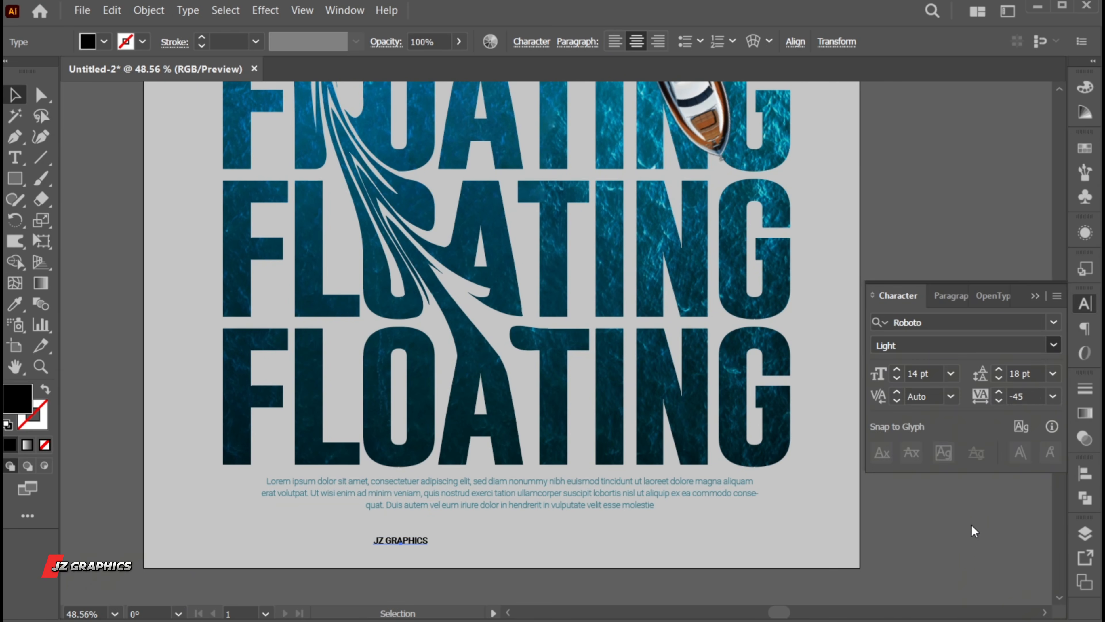
click(995, 396)
text(600)
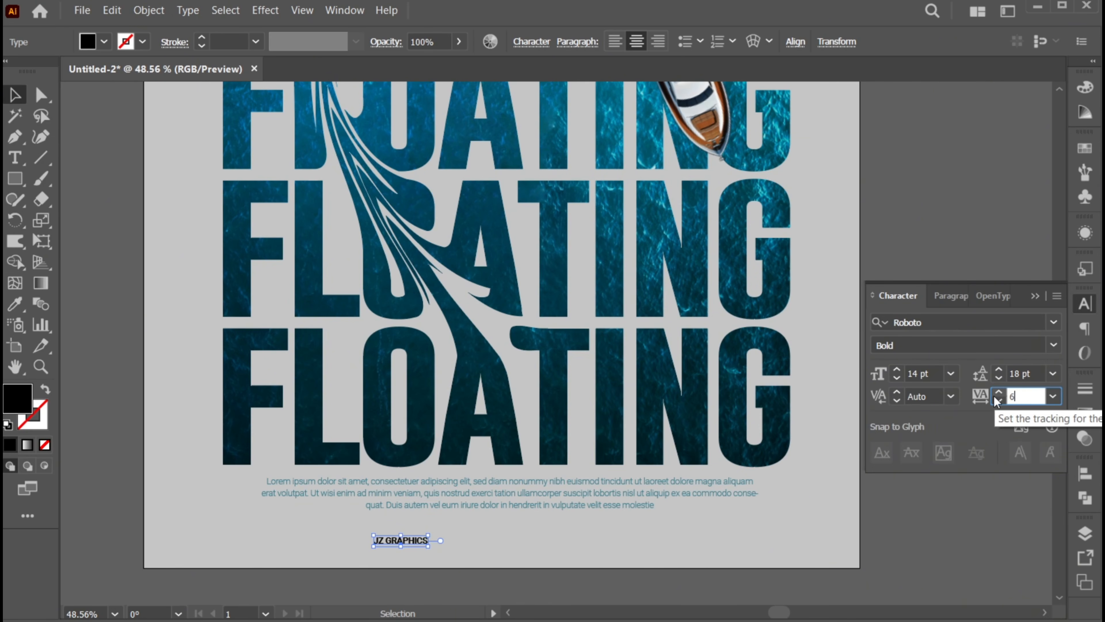
key(Return)
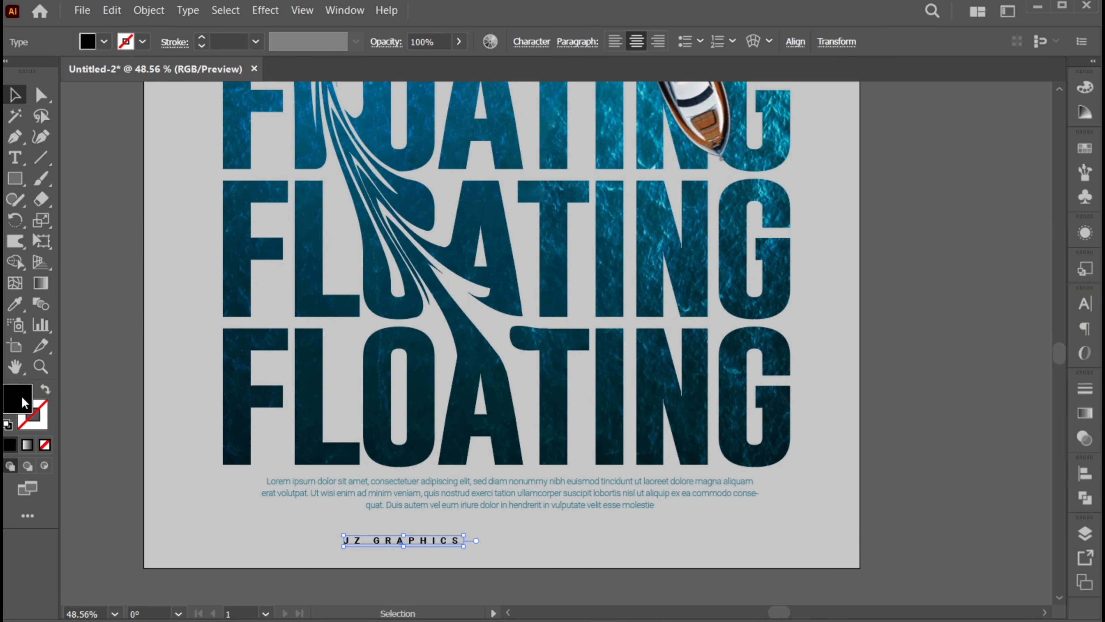
Sample the paragraph's teal onto the JZ GRAPHICS line and darken its fill to 095F6D
click(15, 303)
click(303, 479)
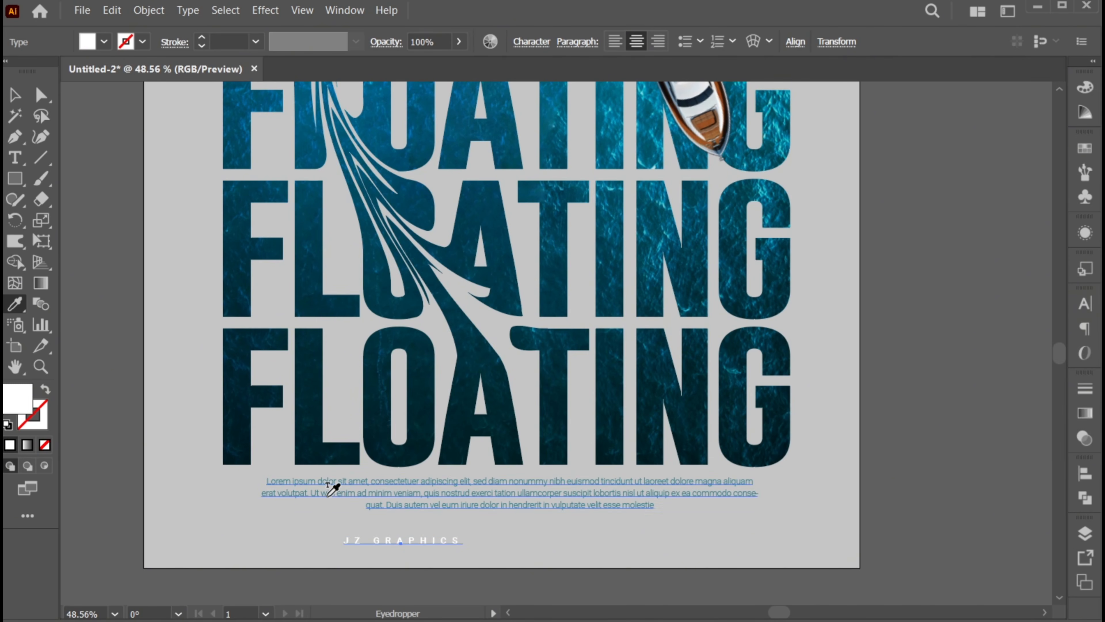
key(ctrl+z)
click(342, 479)
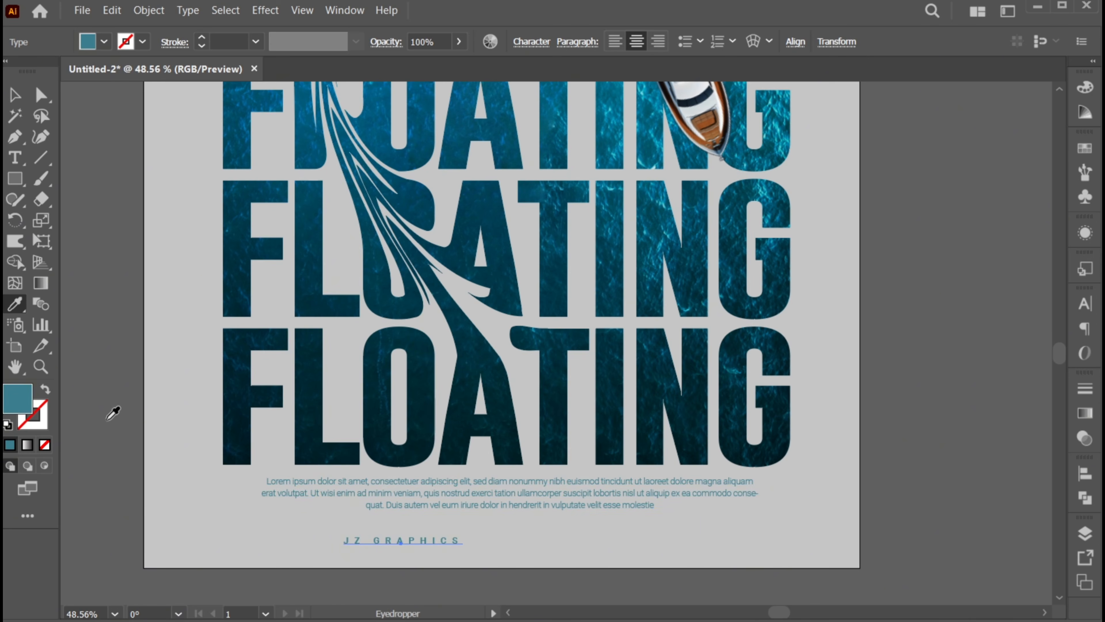
double_click(16, 405)
text(095F6D)
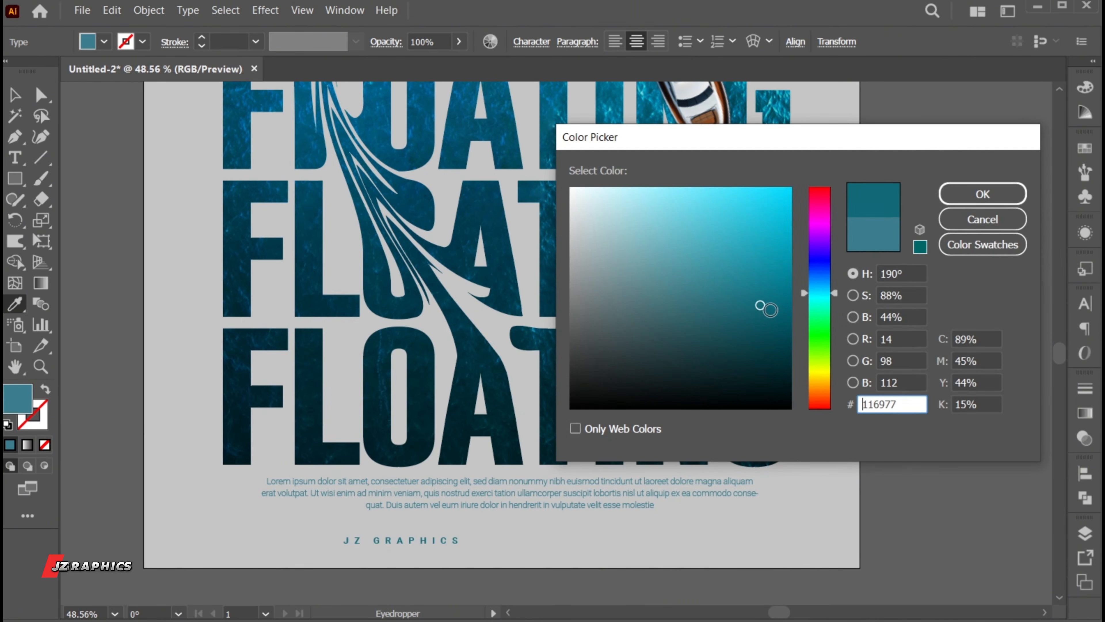
click(984, 199)
key(v)
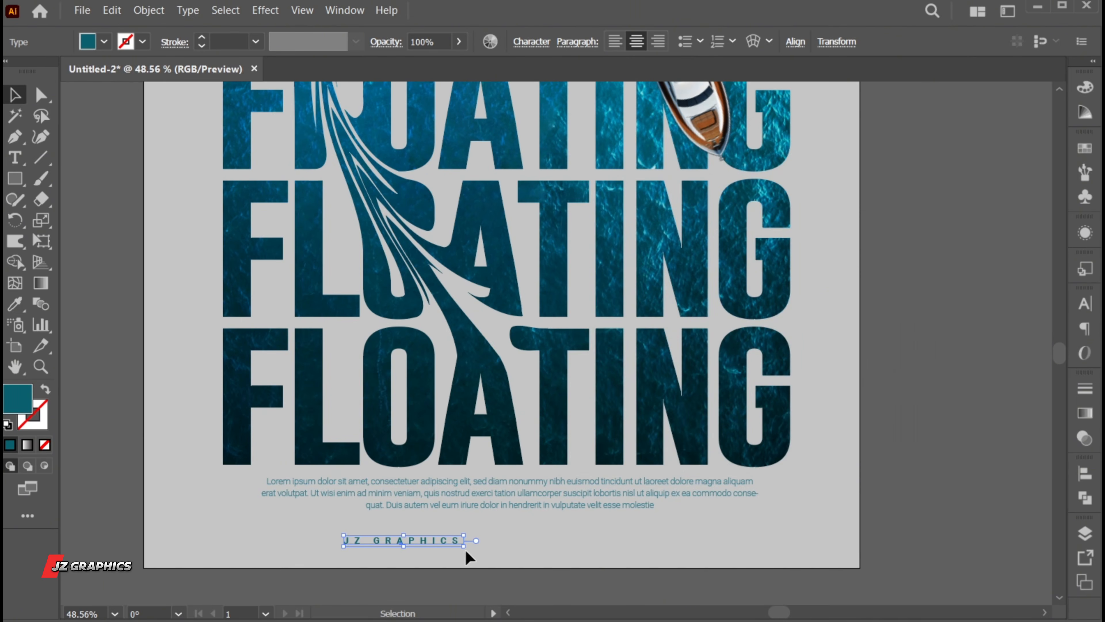
Enlarge the JZ GRAPHICS line, center it beneath the paragraph and deselect it
drag(469, 547, 583, 537)
click(744, 533)
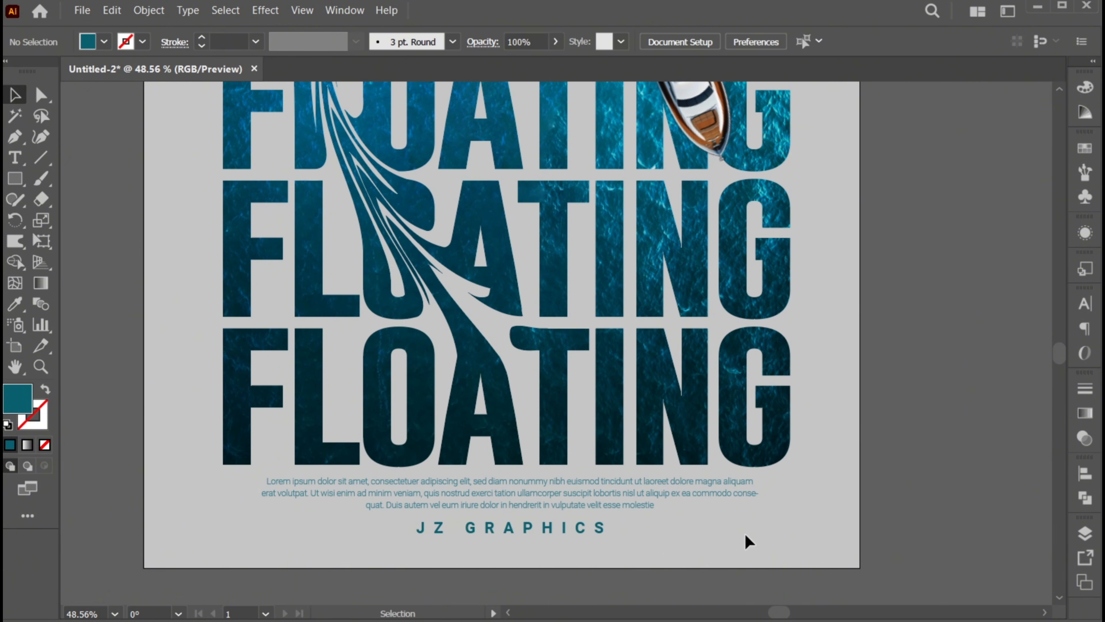
key(ctrl+0)
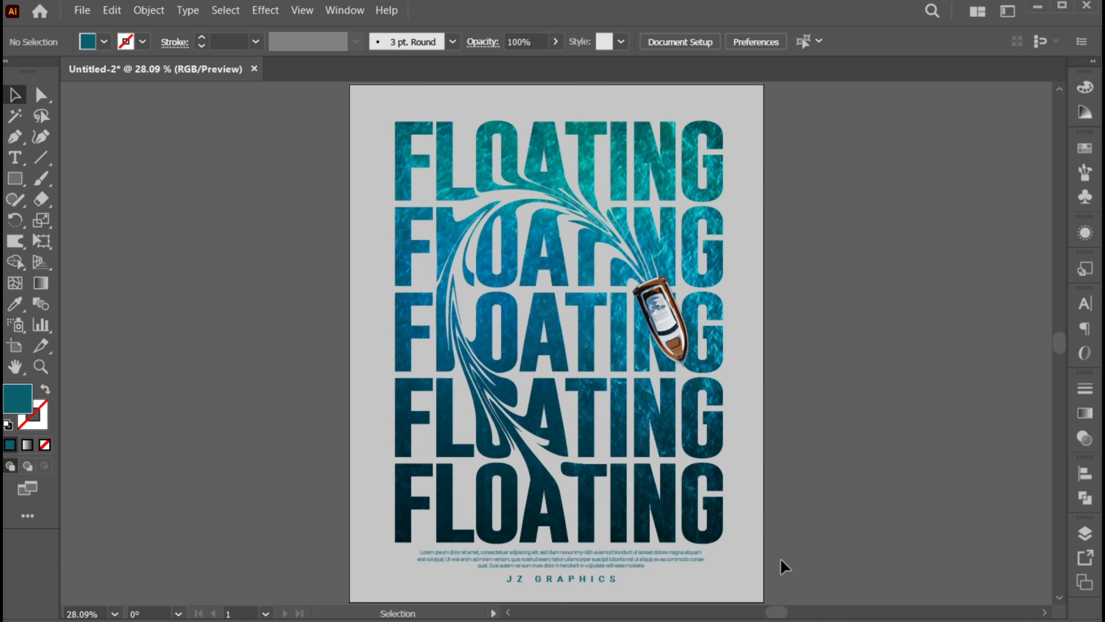